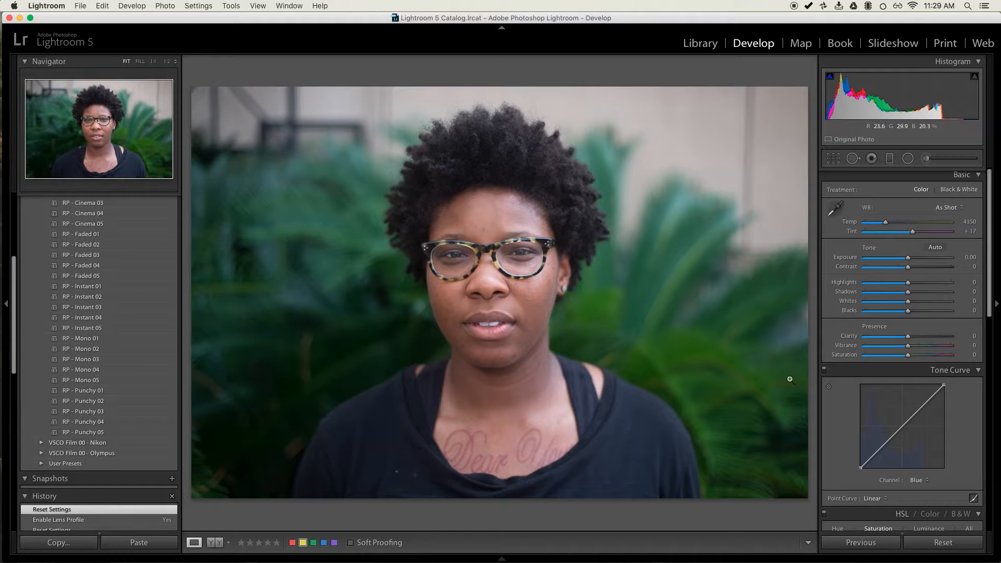
# Enable the lens profile corrections and set the photo's exposure to −0.40.
pyautogui.scroll(-10, 933, 417)
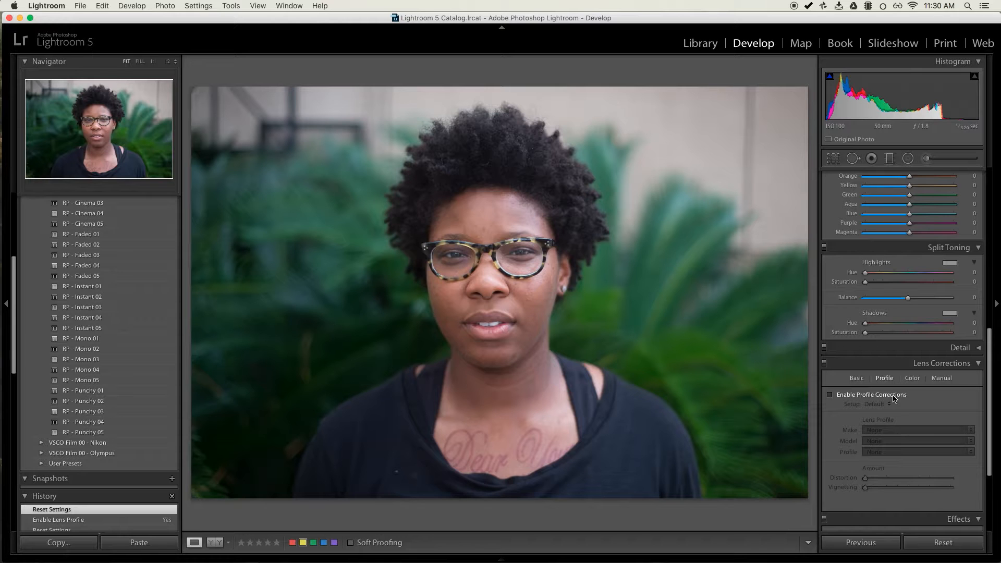
pyautogui.click(894, 398)
pyautogui.scroll(2, 947, 361)
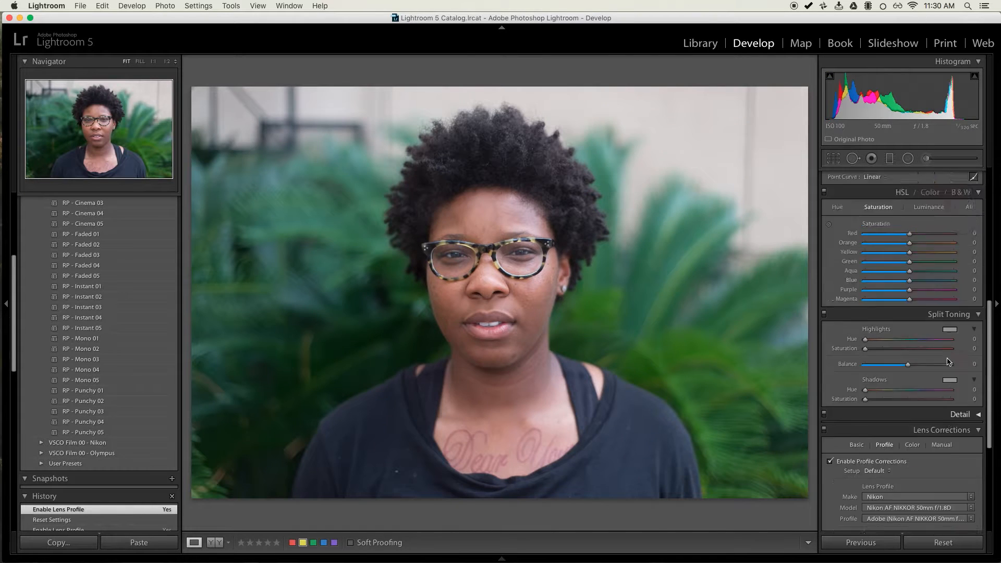
pyautogui.scroll(10, 947, 361)
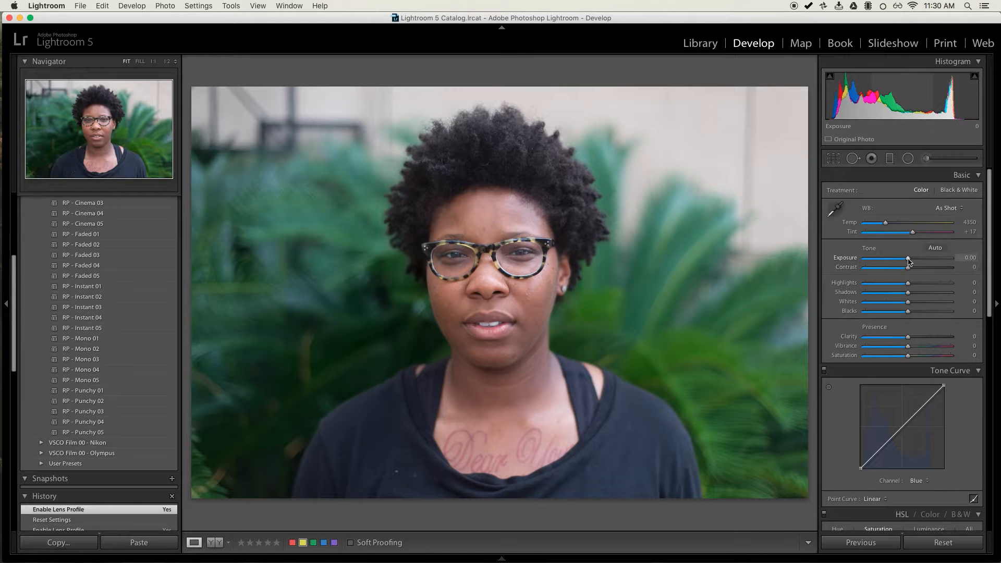
pyautogui.moveTo(909, 261); pyautogui.dragTo(905, 262)
# Shape an S-curve on the tone curve's RGB channel with shadow, midtone and highlight points, and lower its white end point slightly.
pyautogui.scroll(-2, 906, 457)
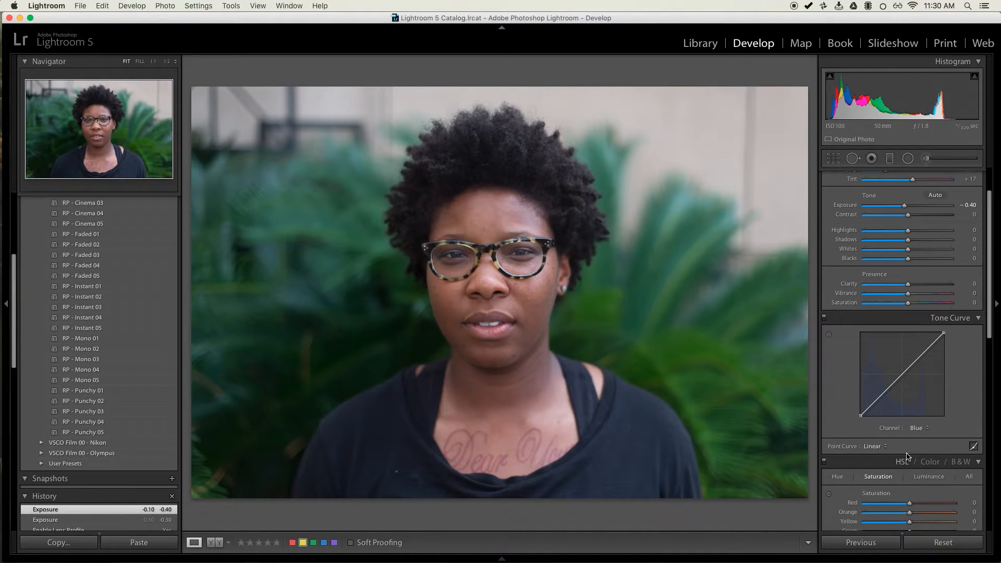
pyautogui.click(919, 428)
pyautogui.click(918, 401)
pyautogui.moveTo(885, 391); pyautogui.dragTo(885, 397)
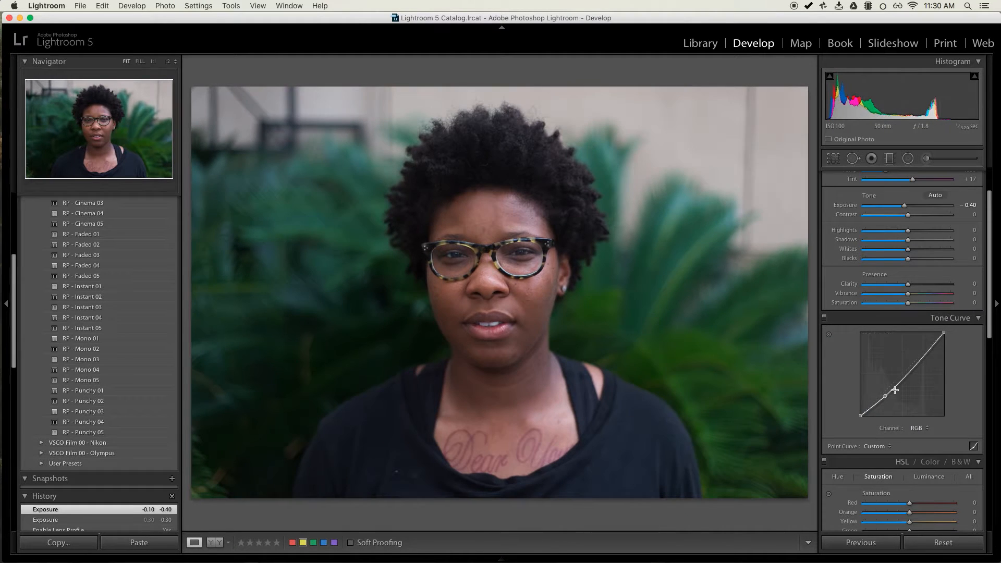
pyautogui.moveTo(924, 359); pyautogui.dragTo(904, 369)
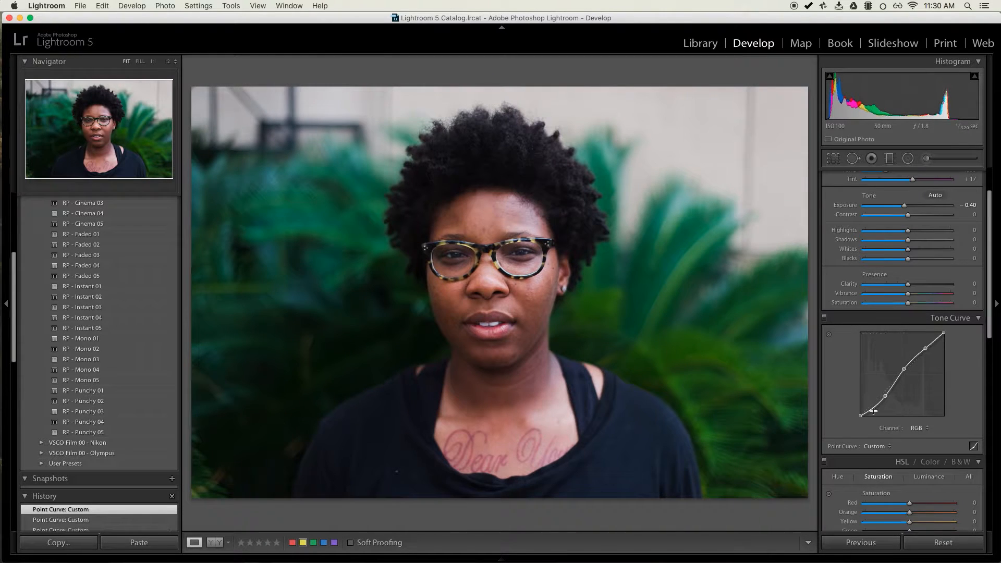
pyautogui.moveTo(860, 415); pyautogui.dragTo(861, 415)
pyautogui.moveTo(943, 332); pyautogui.dragTo(943, 340)
pyautogui.moveTo(886, 394); pyautogui.dragTo(883, 398)
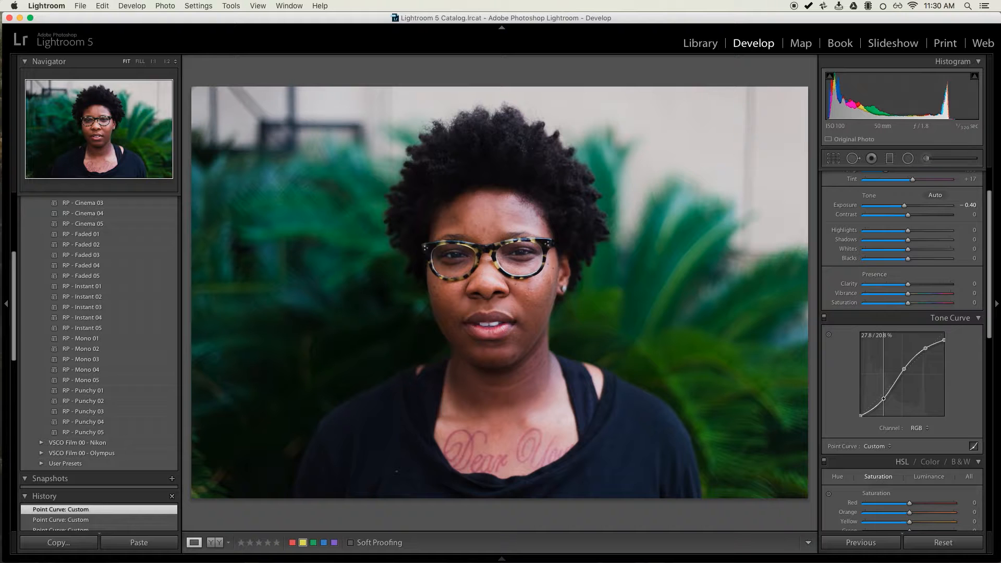
# Add film grain to the photo with an amount of 20 and a size of 50.
pyautogui.scroll(-10, 948, 410)
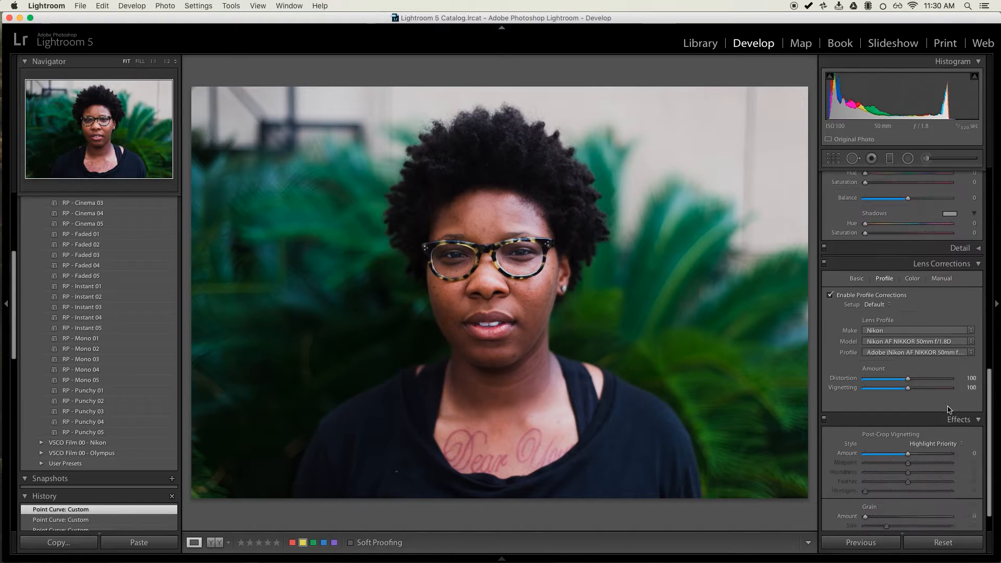
pyautogui.scroll(-2, 948, 409)
pyautogui.click(883, 485)
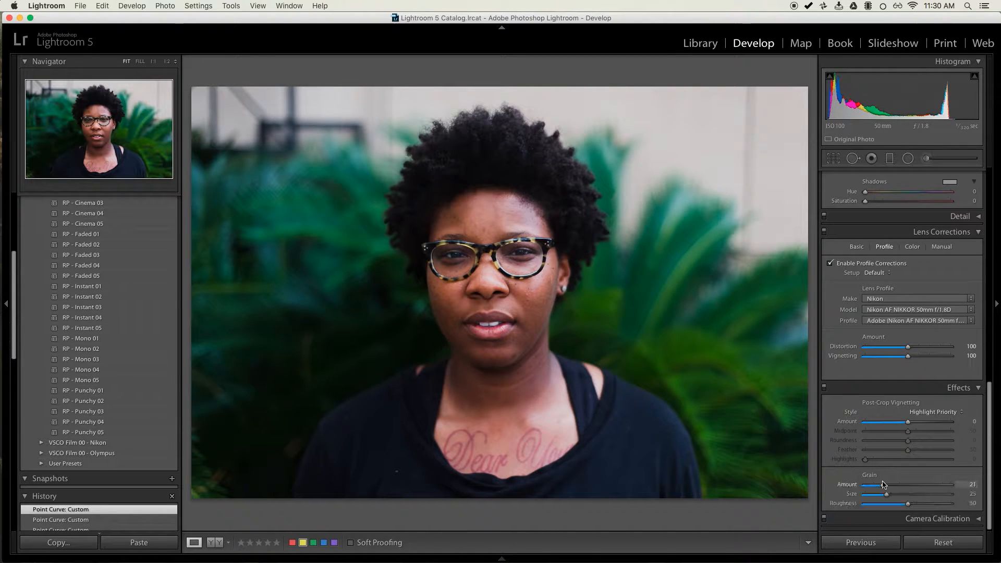
pyautogui.moveTo(883, 485); pyautogui.dragTo(908, 504)
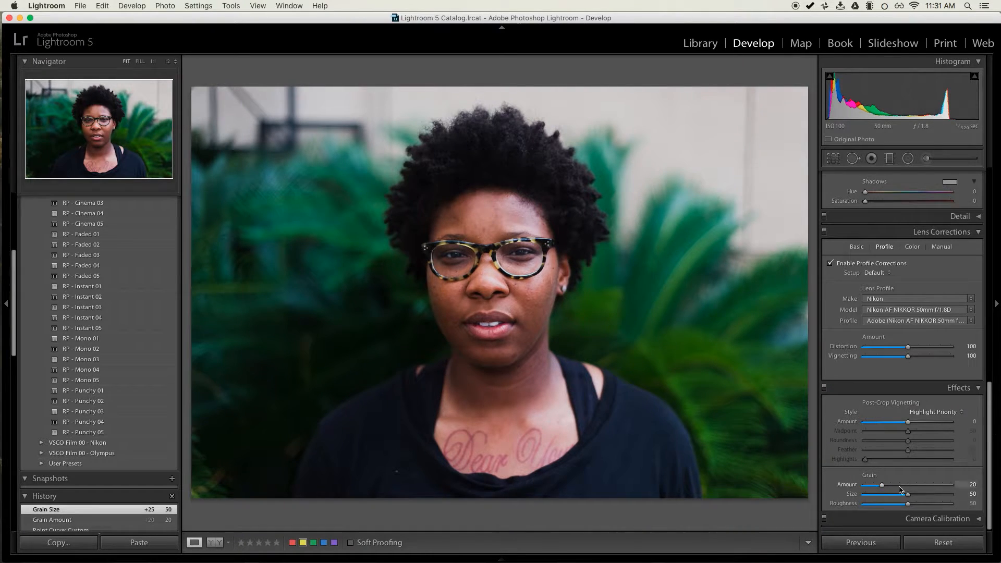
# Lower the photo's exposure slightly to −0.45.
pyautogui.scroll(15, 944, 323)
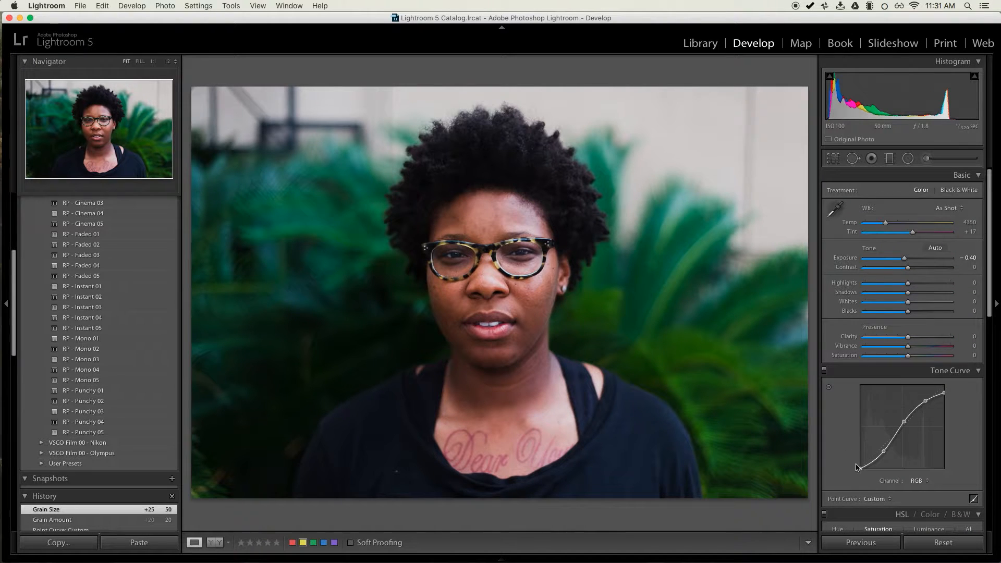
pyautogui.click(916, 482)
pyautogui.click(916, 481)
pyautogui.moveTo(907, 263); pyautogui.dragTo(905, 263)
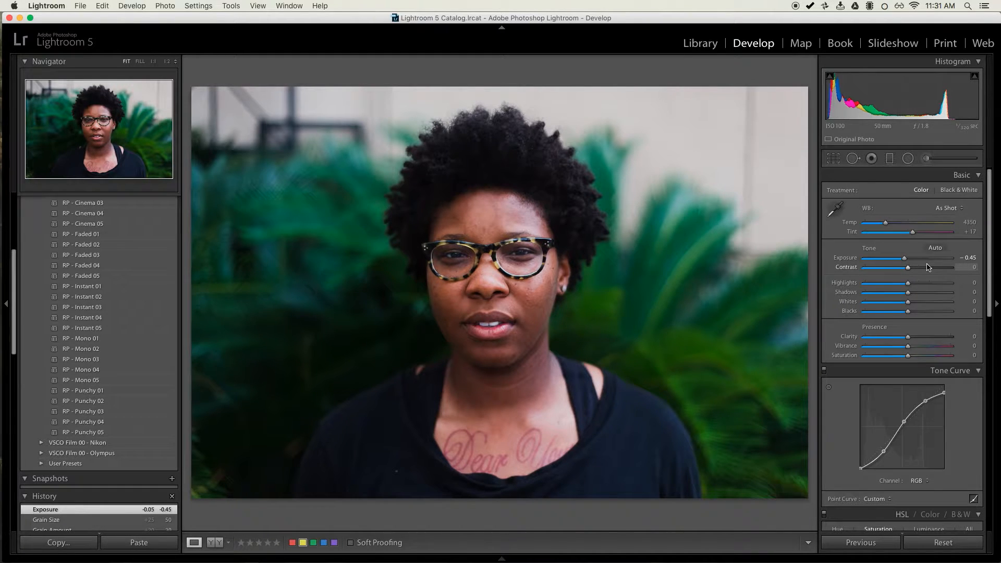
# Try reducing the photo's overall saturation to −39 and undo it.
pyautogui.click(899, 357)
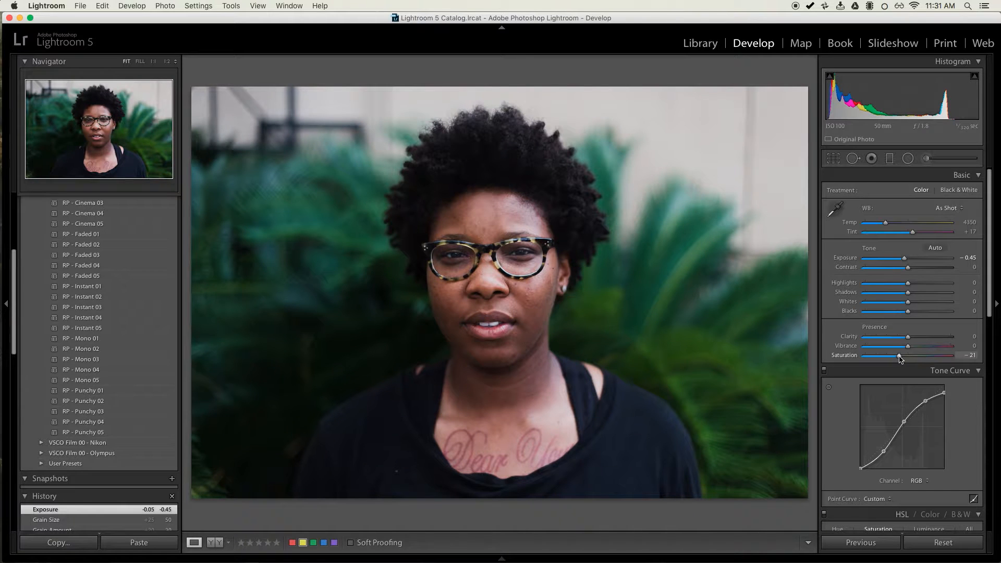
pyautogui.moveTo(899, 356)
pyautogui.mouseDown()
pyautogui.moveTo(911, 357)
pyautogui.moveTo(891, 359)
pyautogui.mouseUp()
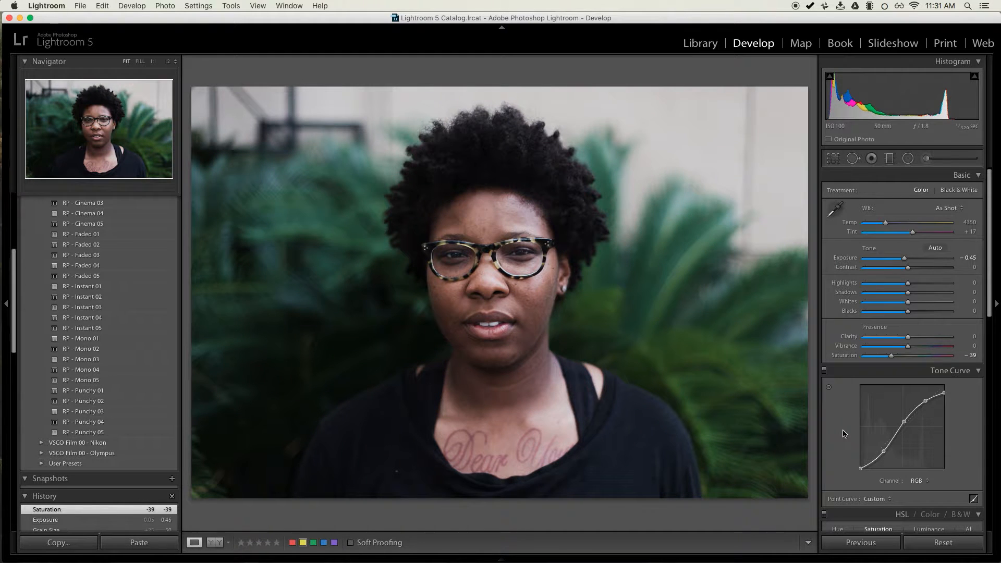
pyautogui.press('super+z')
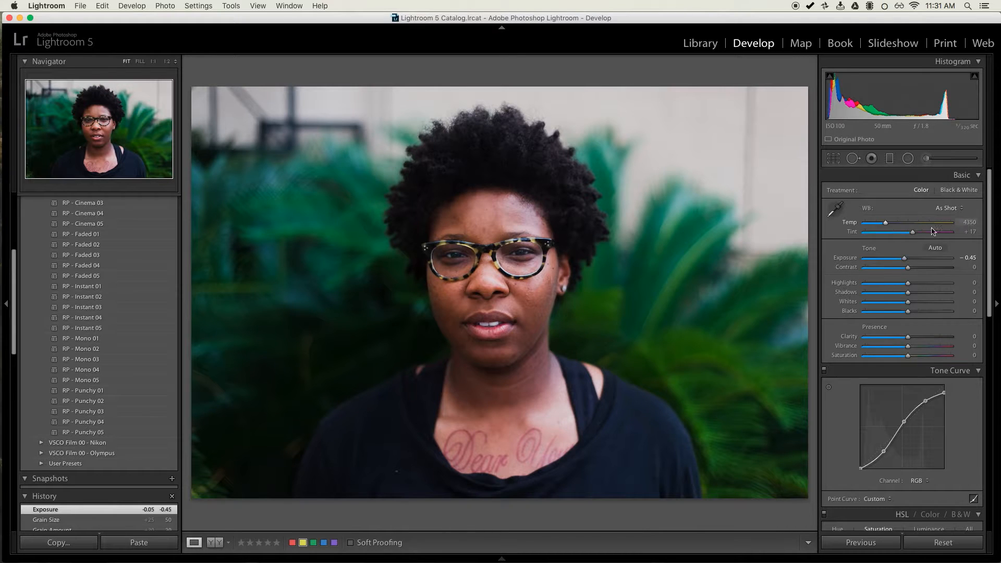
# Set exposure to −0.40 and contrast to +22, and adjust the white balance from Auto to temperature 4382 and tint −1.
pyautogui.moveTo(897, 256); pyautogui.dragTo(917, 269)
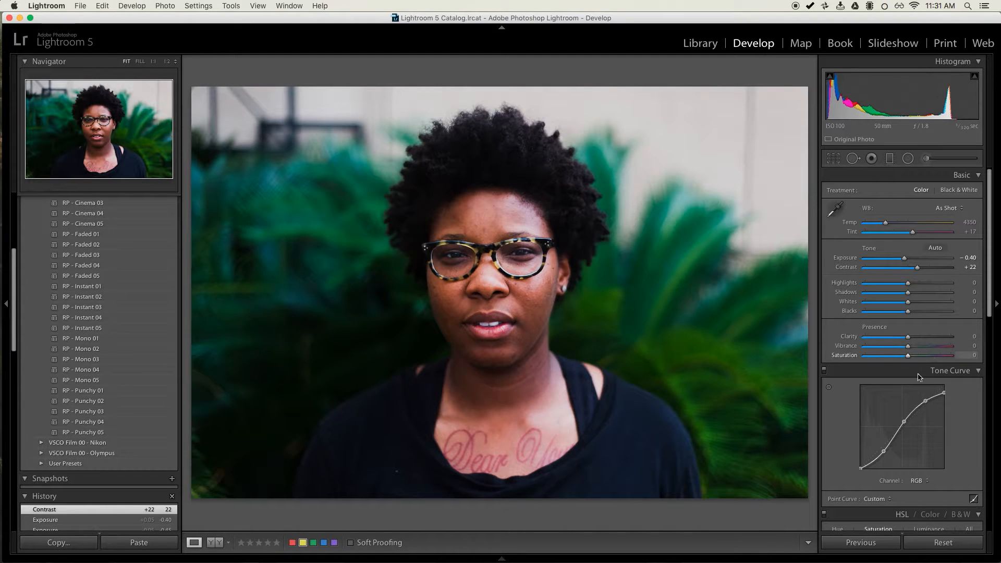
pyautogui.click(949, 208)
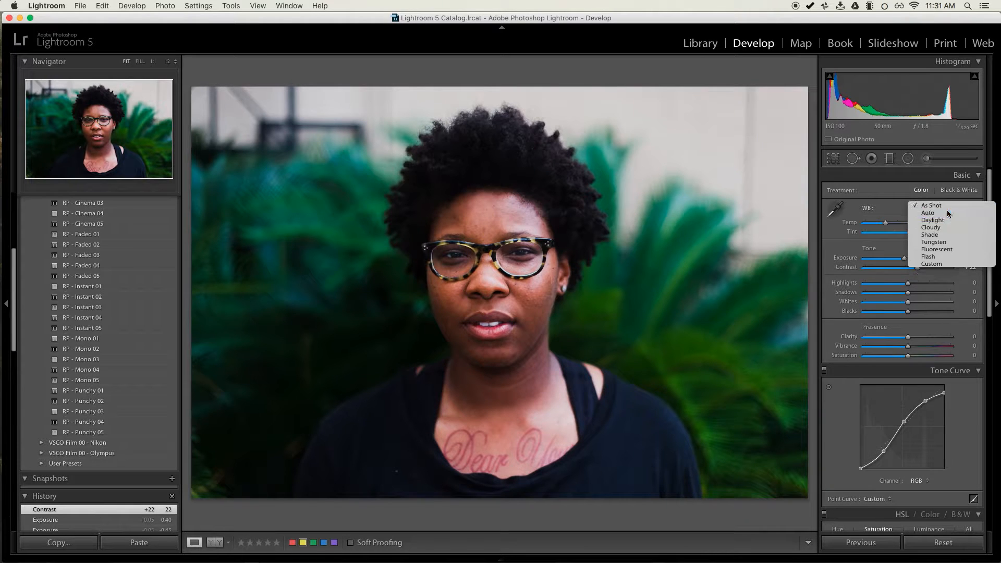
pyautogui.click(947, 213)
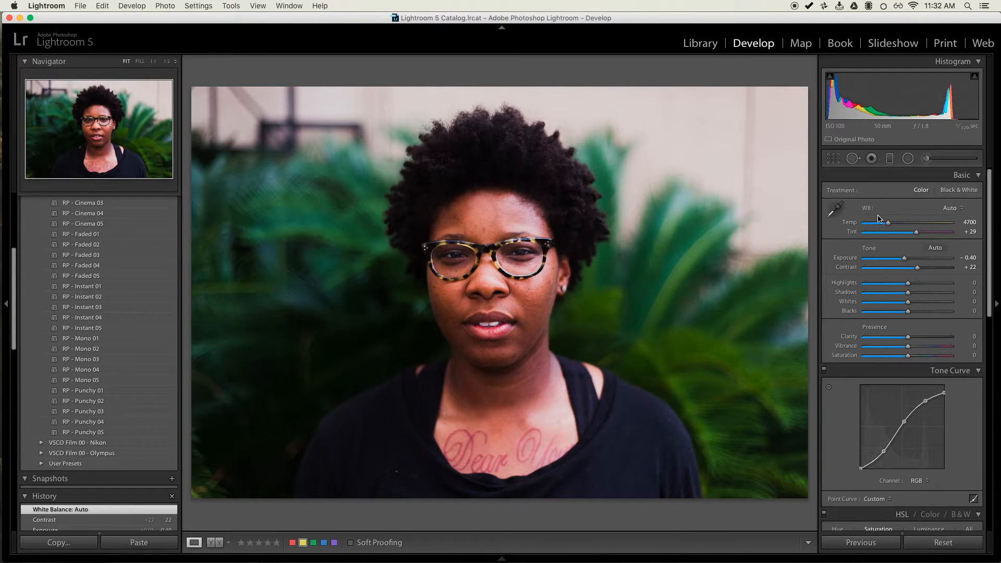
pyautogui.moveTo(888, 226); pyautogui.dragTo(912, 236)
pyautogui.moveTo(912, 236); pyautogui.dragTo(885, 223)
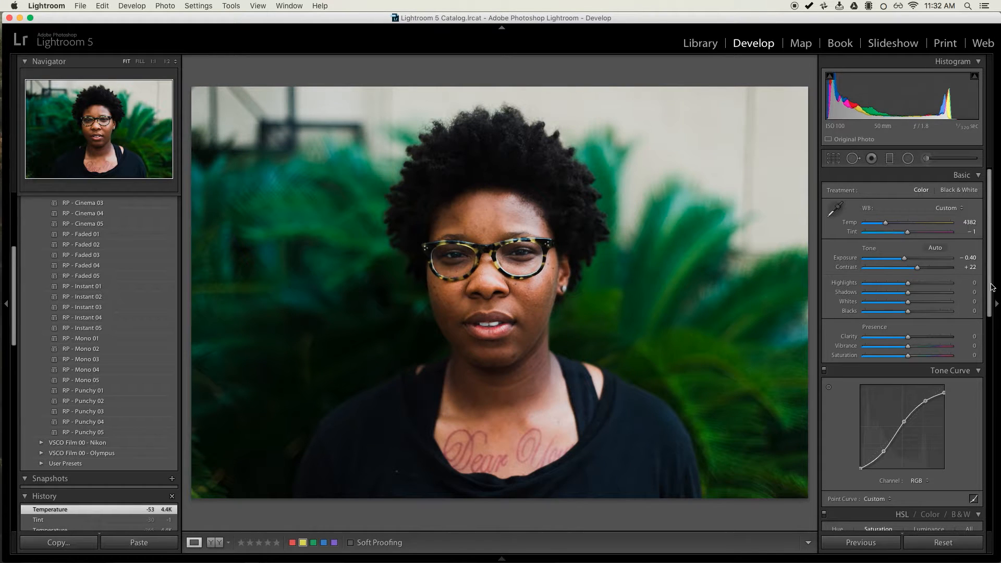
# In HSL, set saturation to −29 for red, −9 for orange and −6 for purple, and luminance to −18 for red and −12 for orange.
pyautogui.scroll(-3, 922, 354)
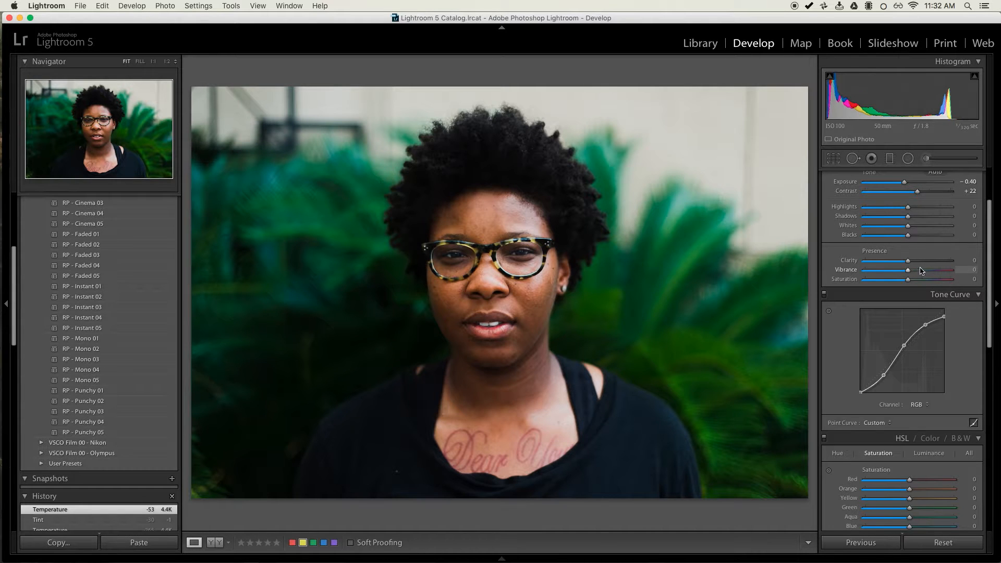
pyautogui.moveTo(990, 260); pyautogui.dragTo(993, 318)
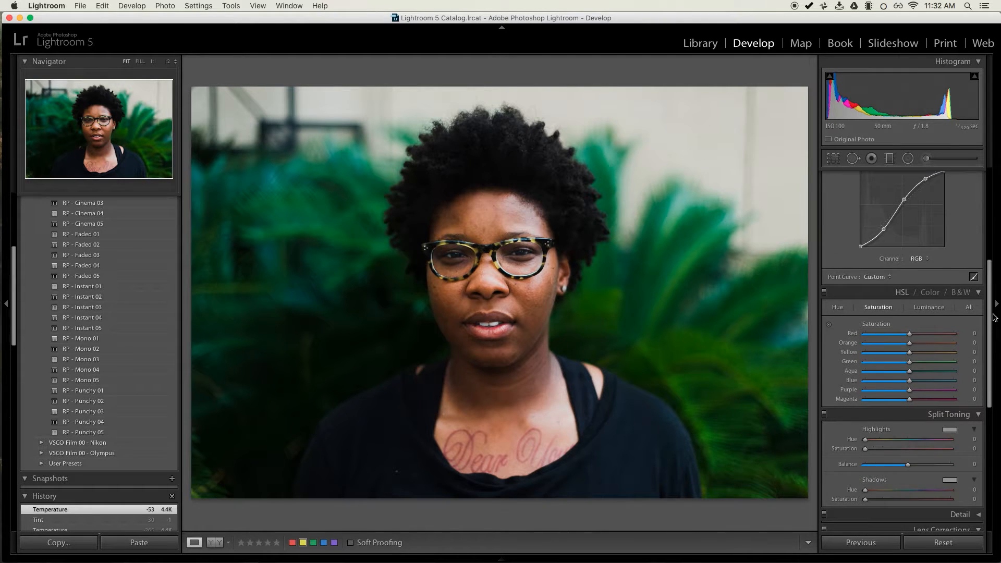
pyautogui.scroll(-1, 897, 334)
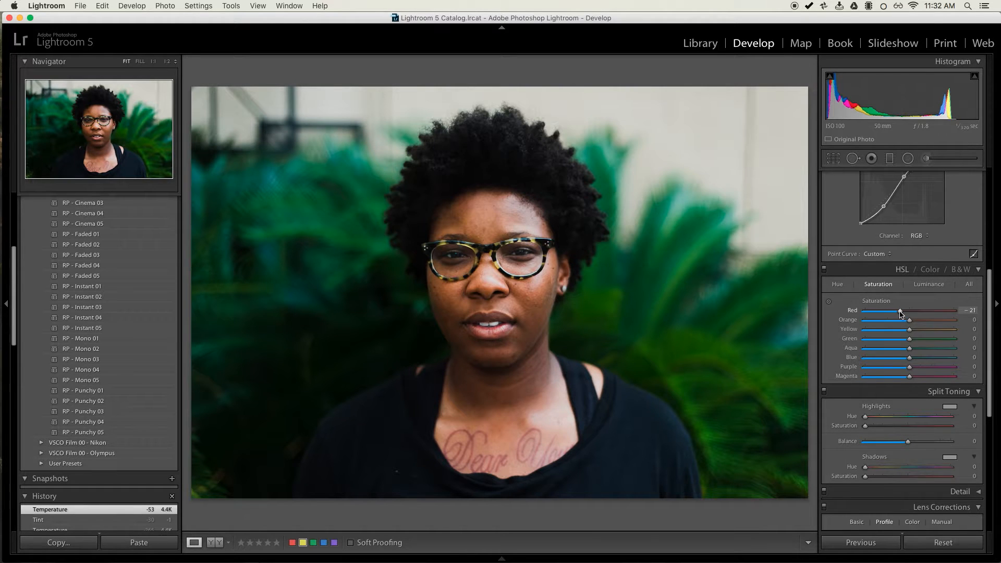
pyautogui.moveTo(900, 313); pyautogui.dragTo(906, 323)
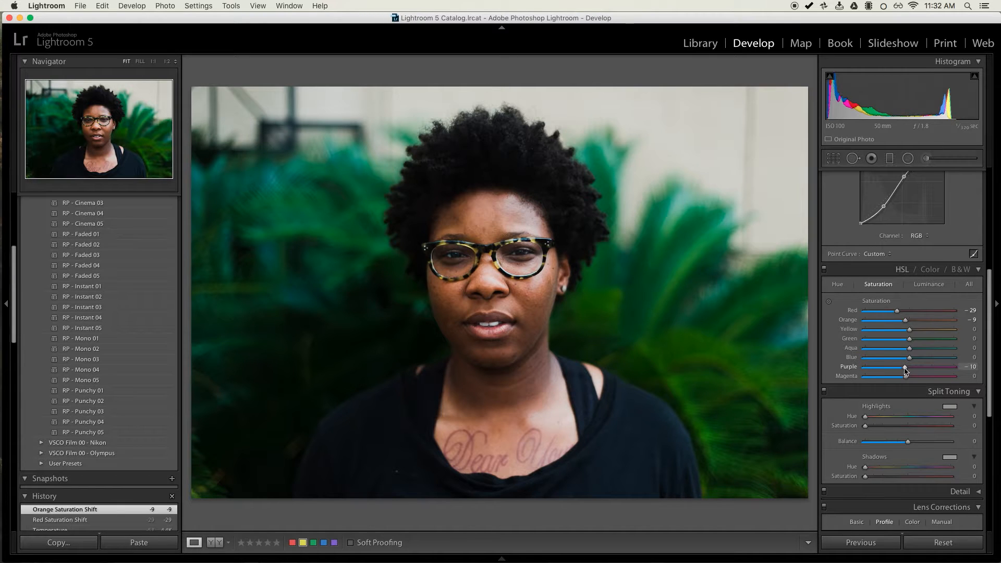
pyautogui.moveTo(909, 367); pyautogui.dragTo(907, 367)
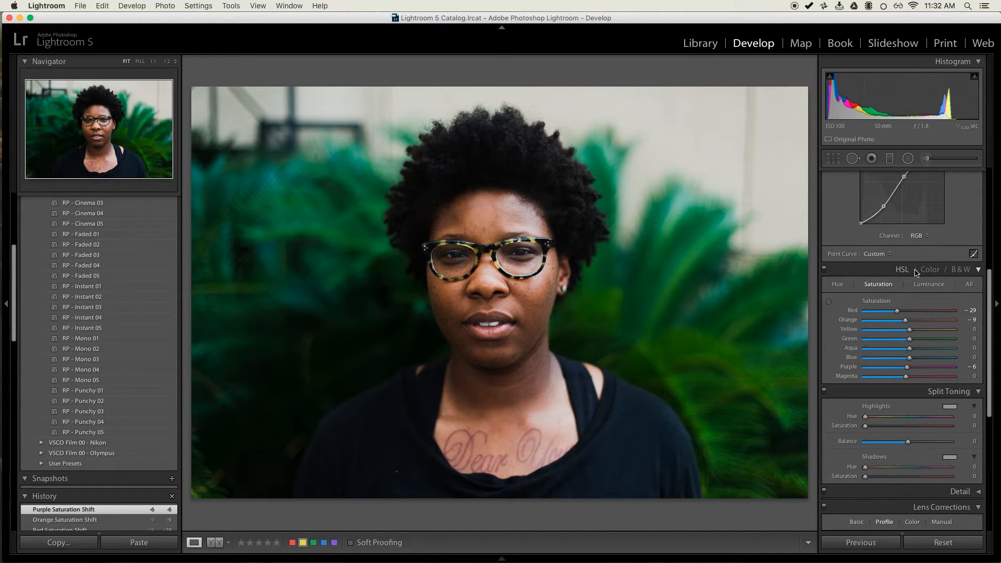
pyautogui.click(929, 284)
pyautogui.moveTo(909, 311)
pyautogui.mouseDown()
pyautogui.moveTo(918, 311)
pyautogui.moveTo(902, 311)
pyautogui.moveTo(904, 323)
pyautogui.mouseUp()
# Try adjusting the yellow saturation and setting the green saturation to −8, undoing both changes.
pyautogui.click(878, 284)
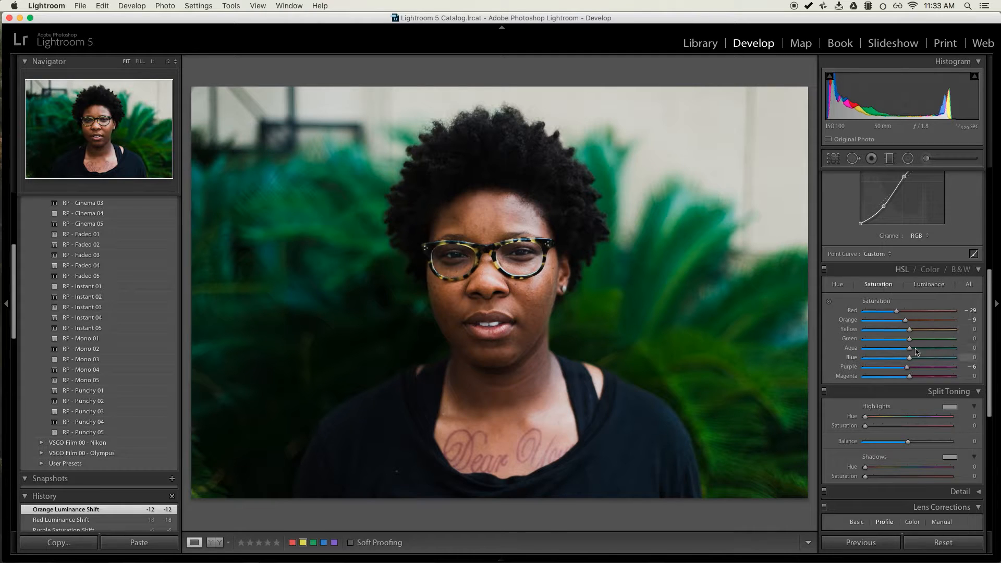
pyautogui.moveTo(910, 334); pyautogui.dragTo(916, 334)
pyautogui.press('super+z')
pyautogui.press('super+z')
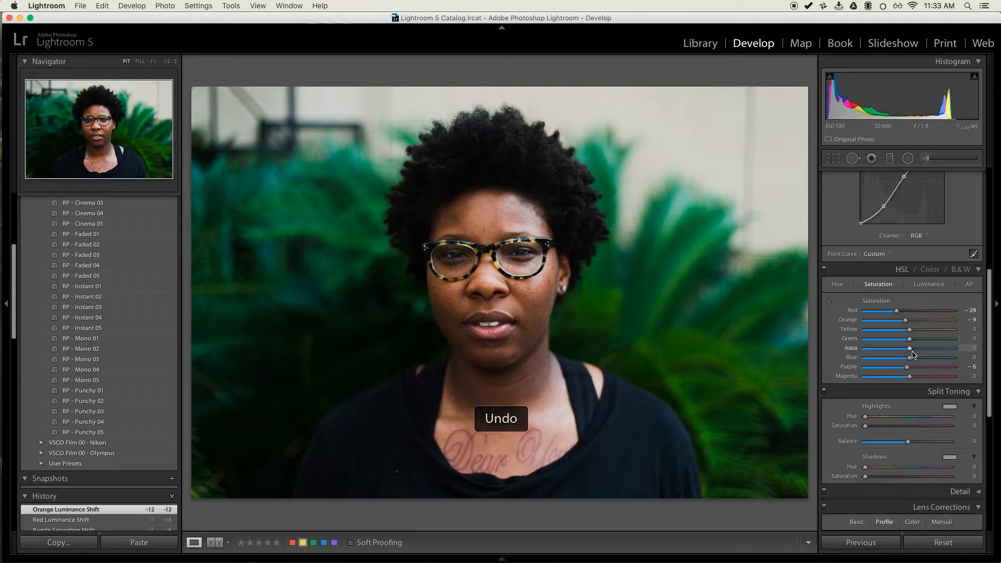
pyautogui.moveTo(910, 340); pyautogui.dragTo(907, 342)
pyautogui.press('super+z')
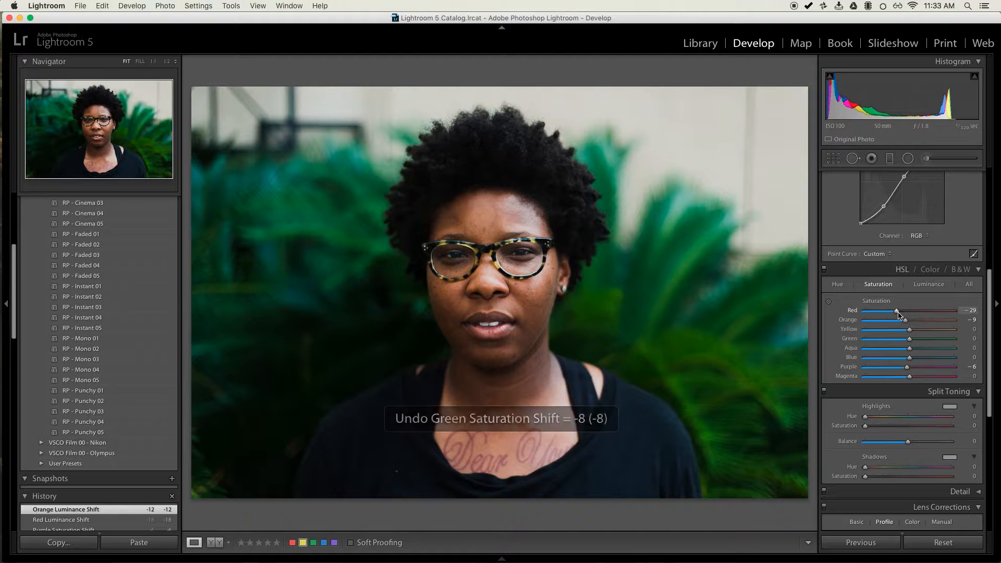
# Set the HSL luminance to −8 for purple, −7 for magenta and +18 for yellow.
pyautogui.click(922, 286)
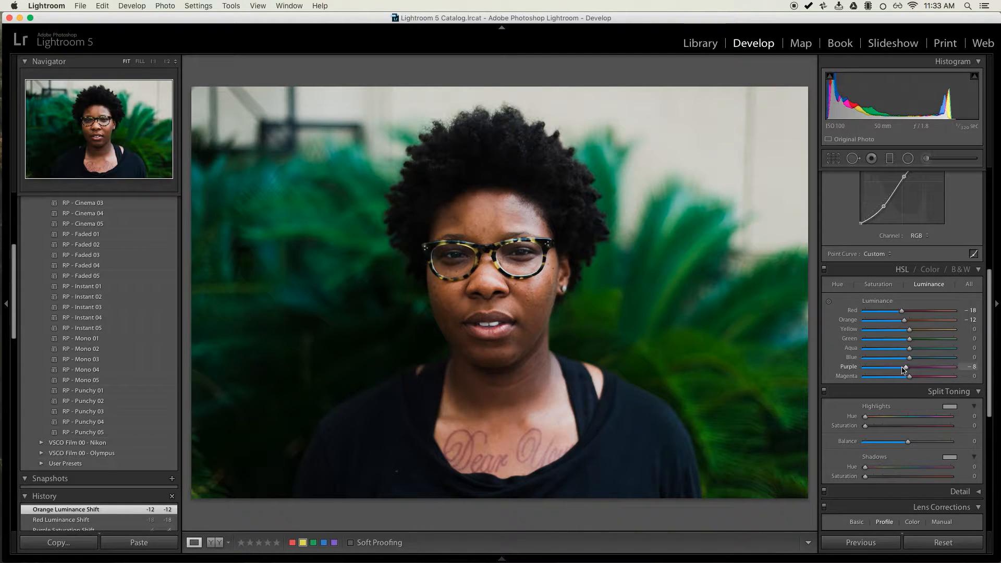
pyautogui.moveTo(904, 370); pyautogui.dragTo(907, 378)
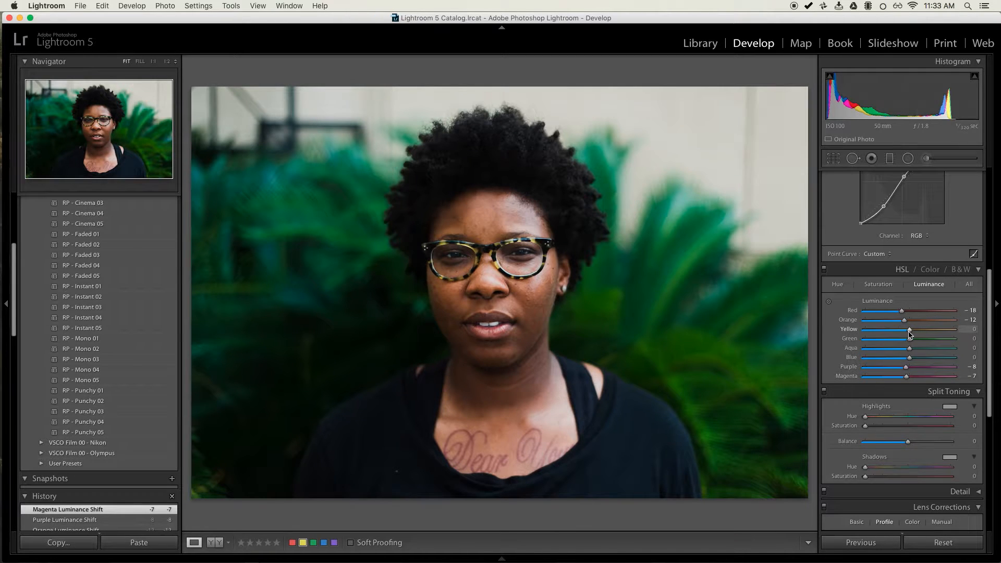
pyautogui.moveTo(910, 332); pyautogui.dragTo(918, 331)
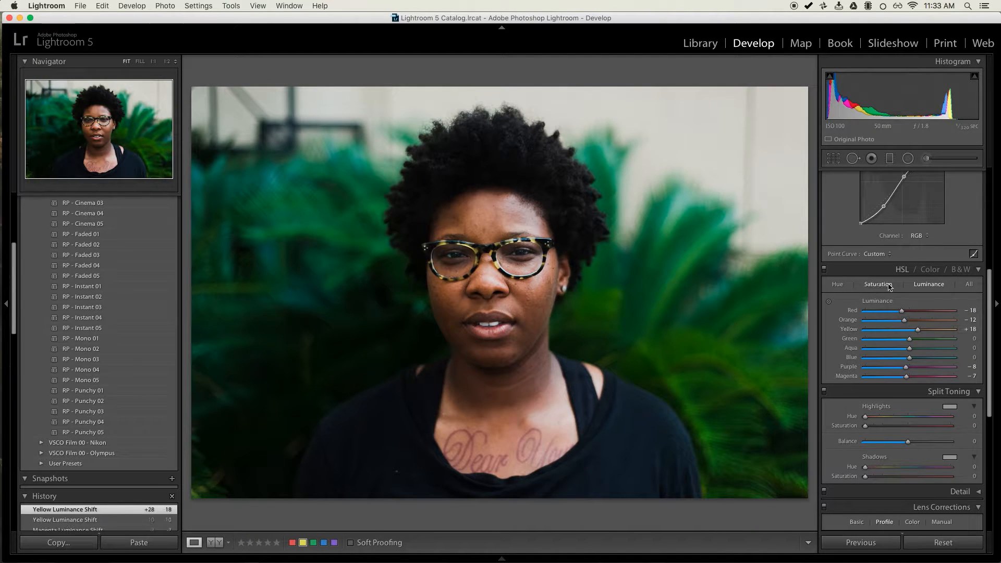
# Set the HSL saturation to −22 for orange and −9 for green.
pyautogui.click(889, 285)
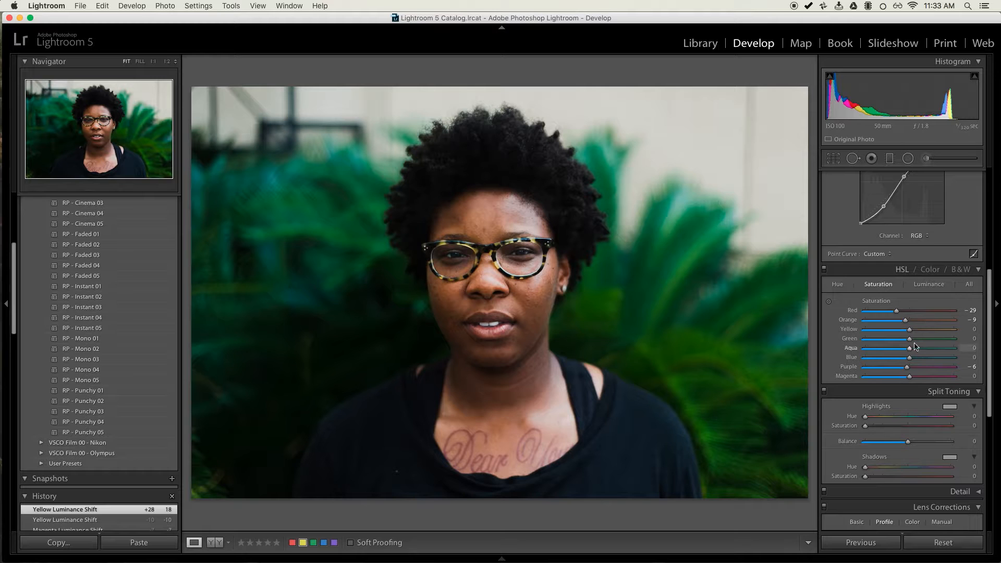
pyautogui.moveTo(905, 320); pyautogui.dragTo(901, 322)
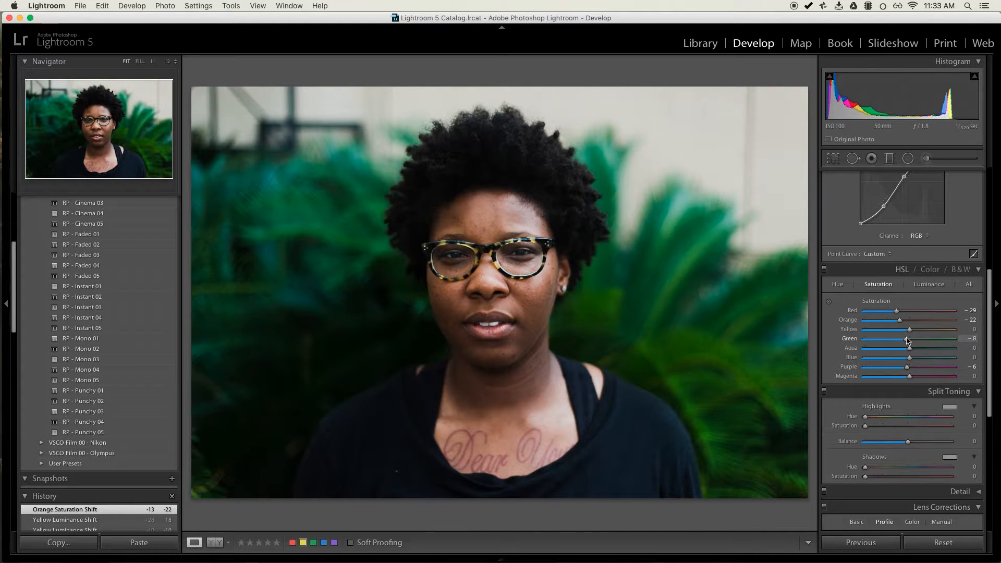
pyautogui.moveTo(908, 339); pyautogui.dragTo(907, 340)
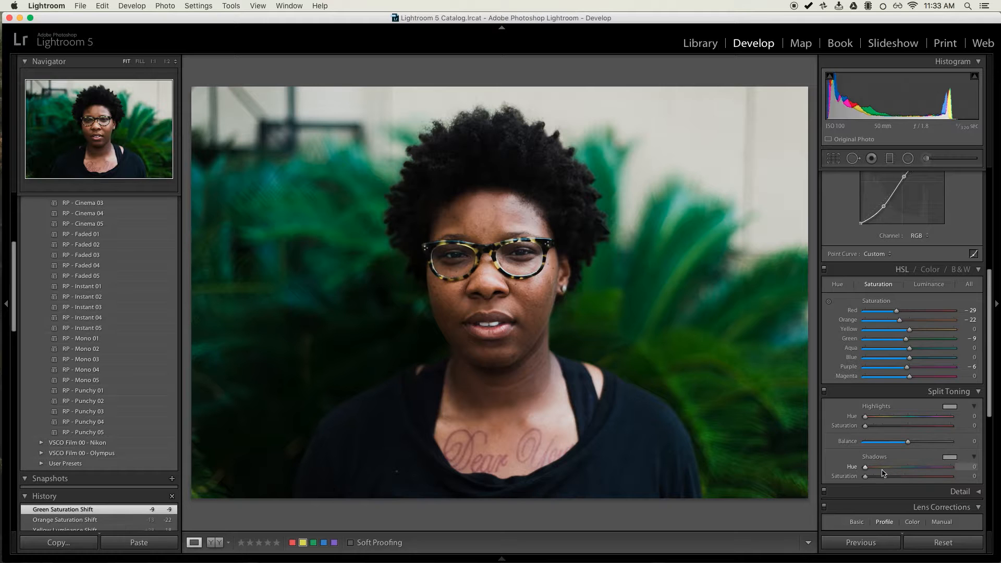
# Tint the shadows with Split Toning, using a hue of 199 and a saturation of 10.
pyautogui.moveTo(898, 472); pyautogui.dragTo(913, 469)
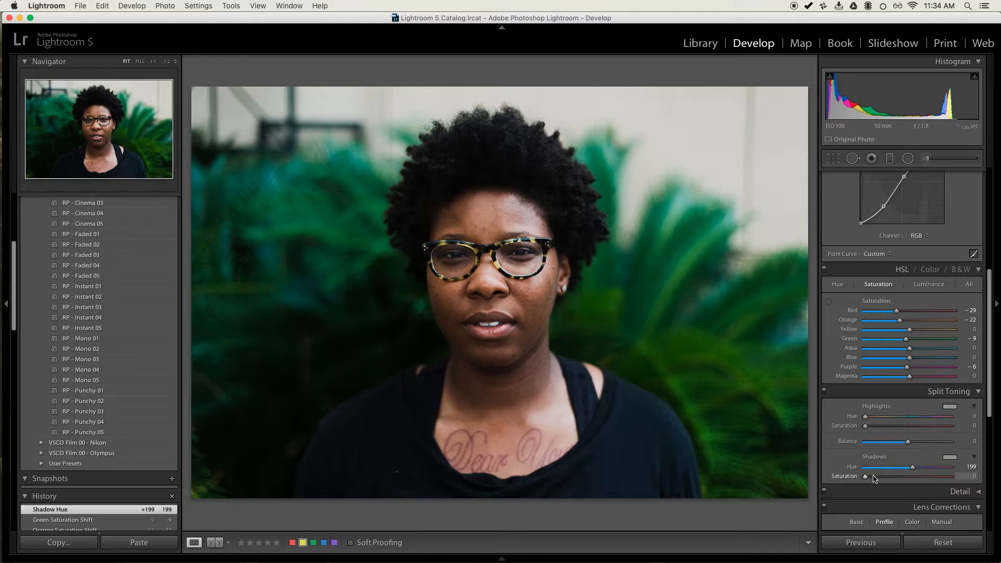
pyautogui.moveTo(874, 478)
pyautogui.mouseDown()
pyautogui.moveTo(866, 482)
pyautogui.moveTo(875, 484)
pyautogui.mouseUp()
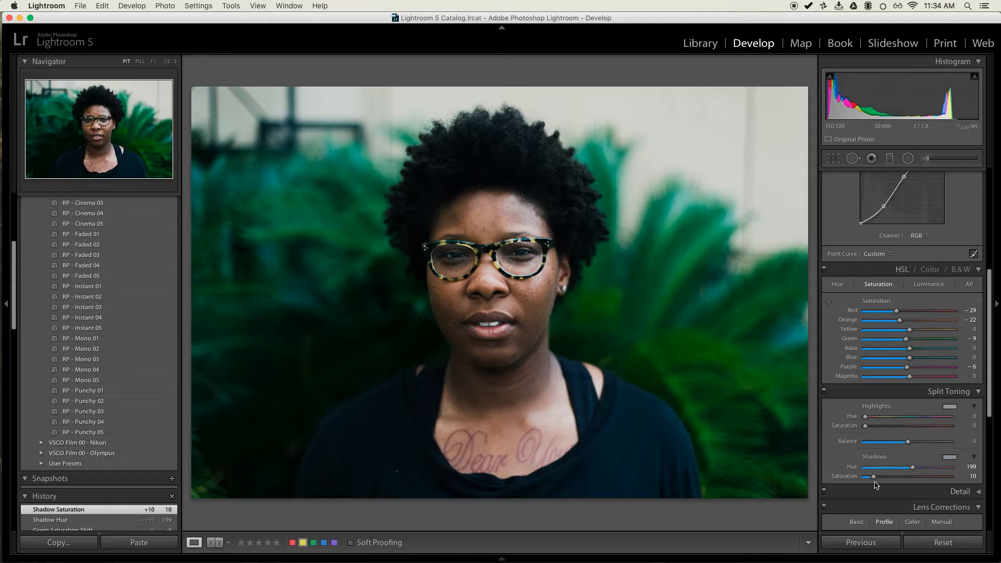
# Set the Split Toning balance to +80.
pyautogui.moveTo(907, 442); pyautogui.dragTo(944, 447)
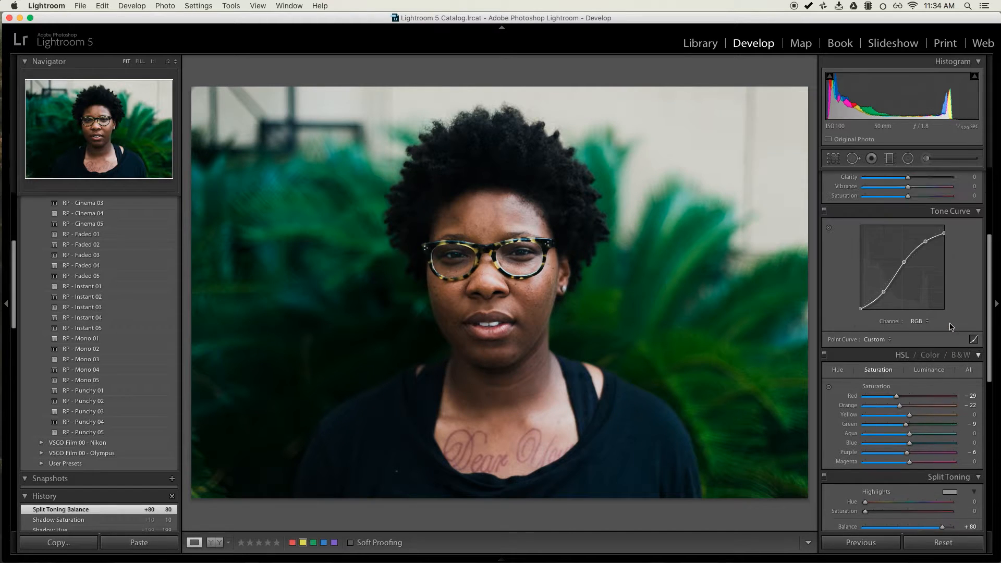
# On the green channel's tone curve, lower the white point slightly and add control points in the lower midtones and highlights.
pyautogui.scroll(3, 938, 334)
pyautogui.click(917, 321)
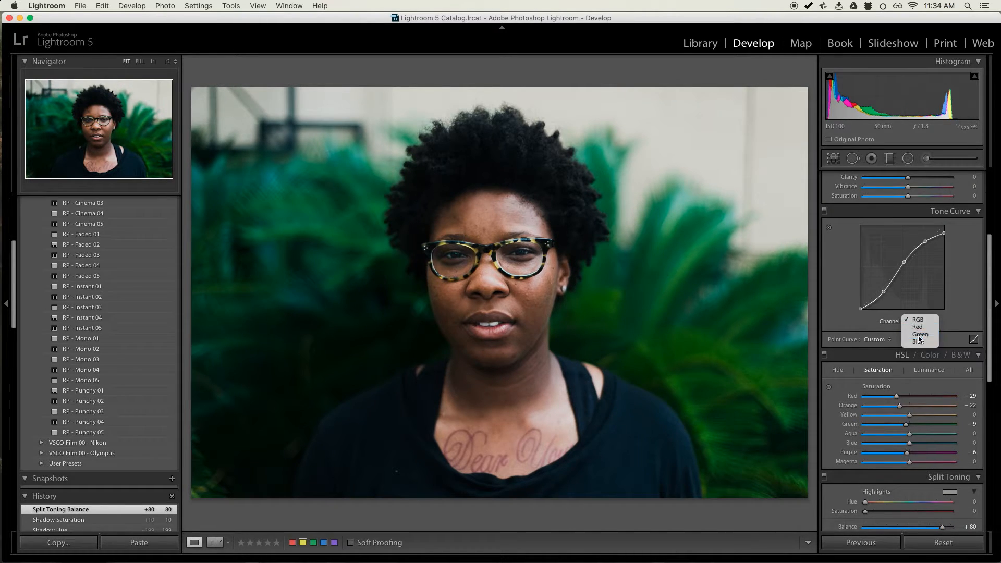
pyautogui.click(921, 334)
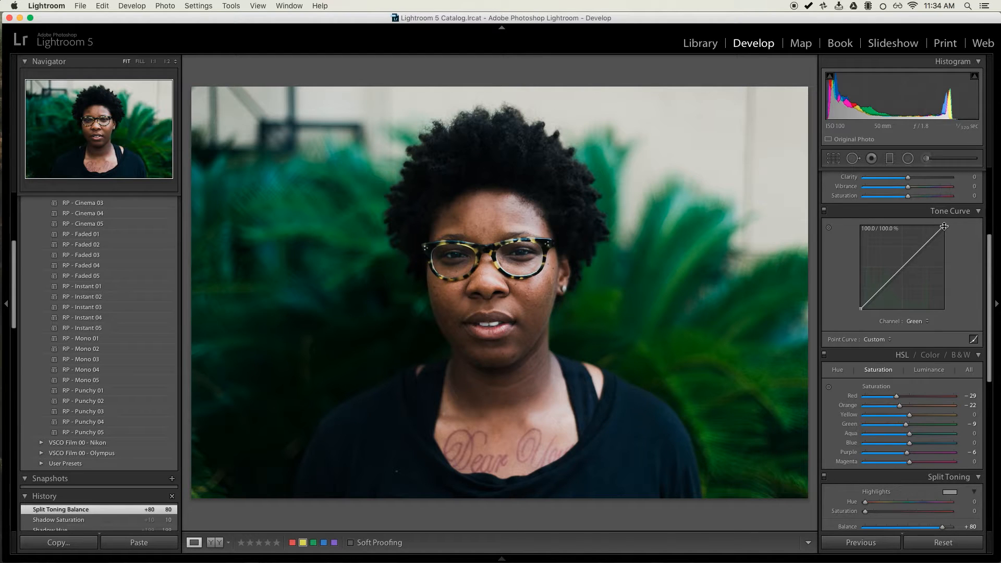
pyautogui.click(896, 275)
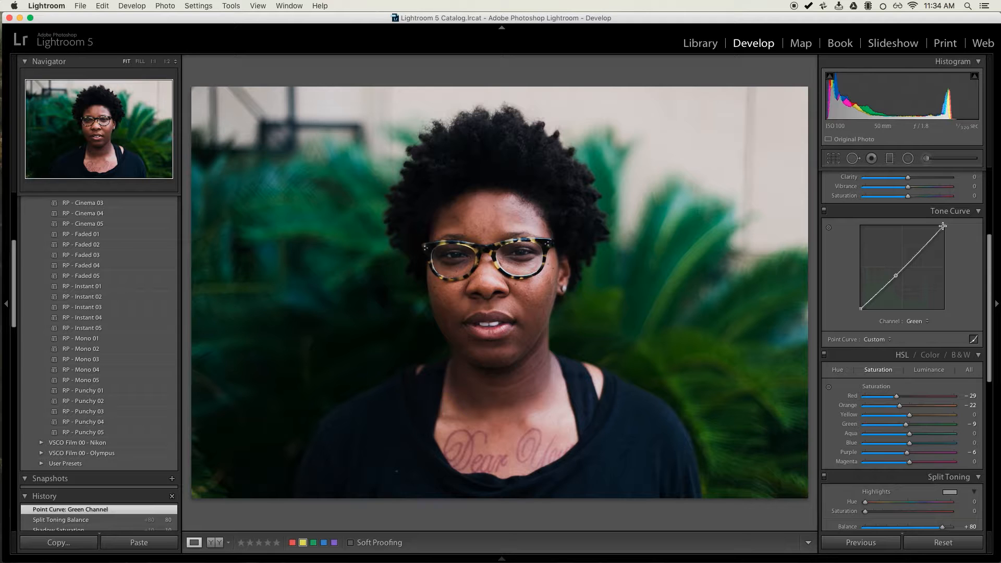
pyautogui.moveTo(943, 225); pyautogui.dragTo(944, 229)
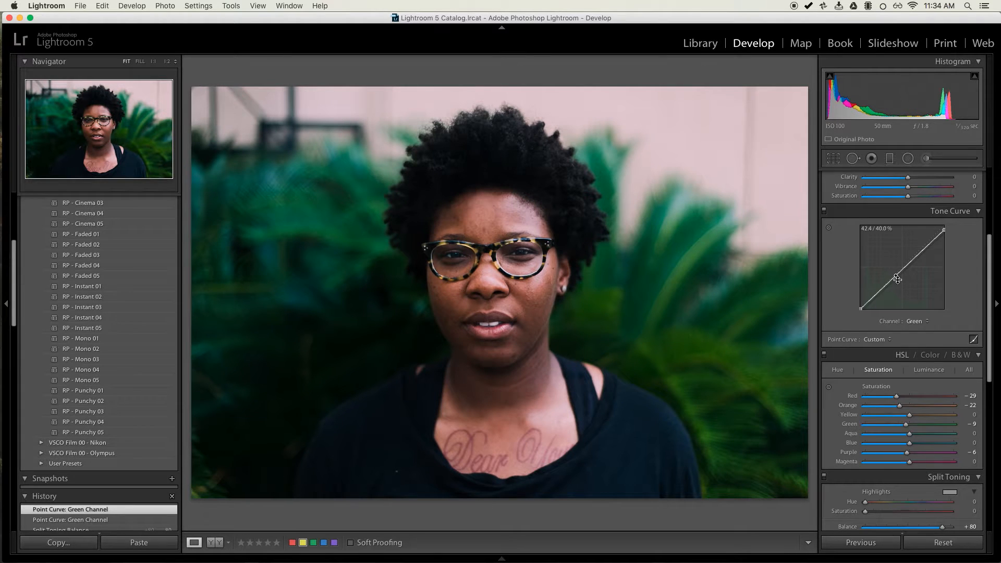
pyautogui.moveTo(893, 269); pyautogui.dragTo(923, 249)
# On the blue channel's tone curve, add a slightly lowered midtone point and pull the white point down.
pyautogui.click(928, 321)
pyautogui.click(918, 327)
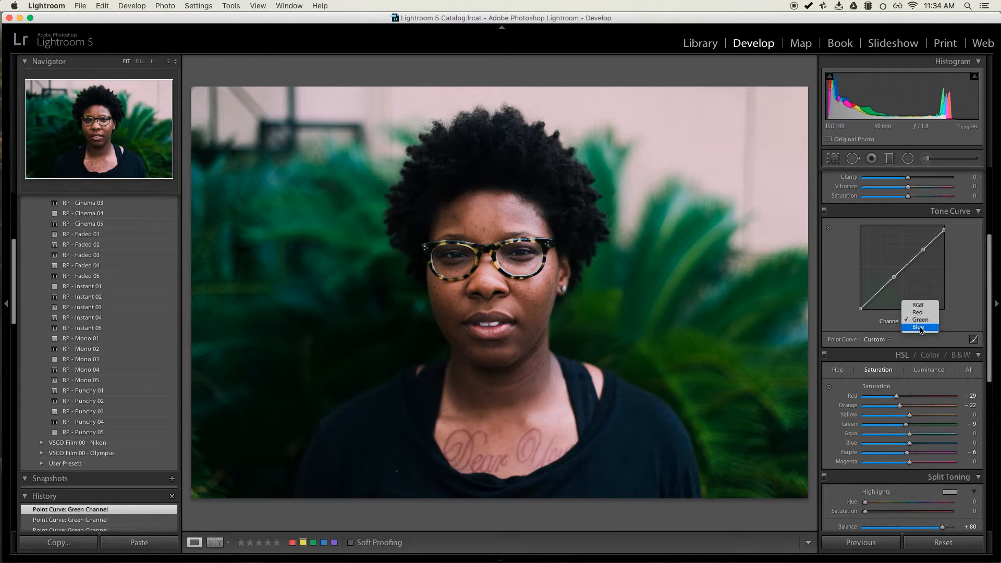
pyautogui.moveTo(897, 273); pyautogui.dragTo(898, 276)
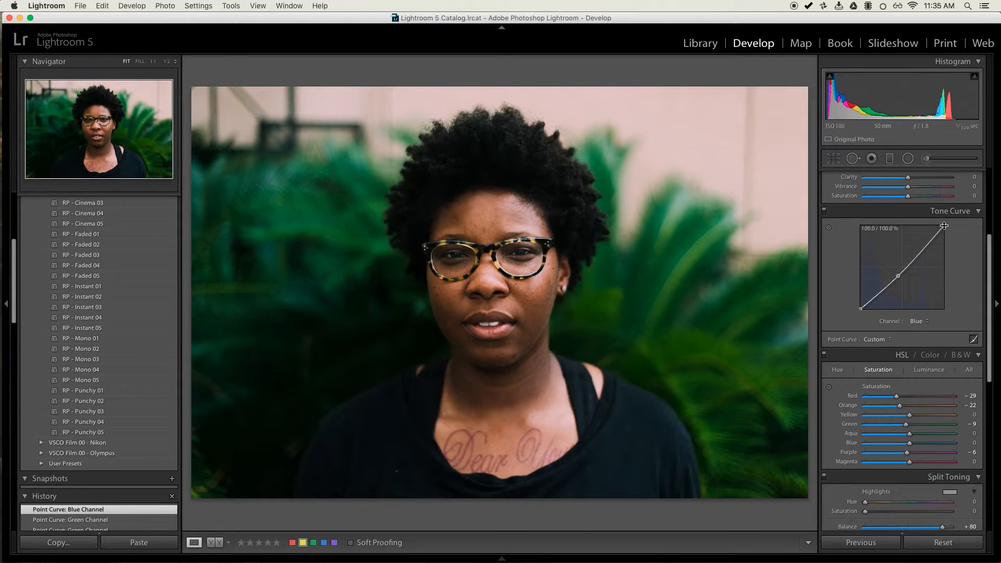
pyautogui.moveTo(943, 225)
pyautogui.mouseDown()
pyautogui.moveTo(943, 266)
pyautogui.moveTo(943, 232)
pyautogui.moveTo(956, 262)
pyautogui.moveTo(944, 233)
pyautogui.mouseUp()
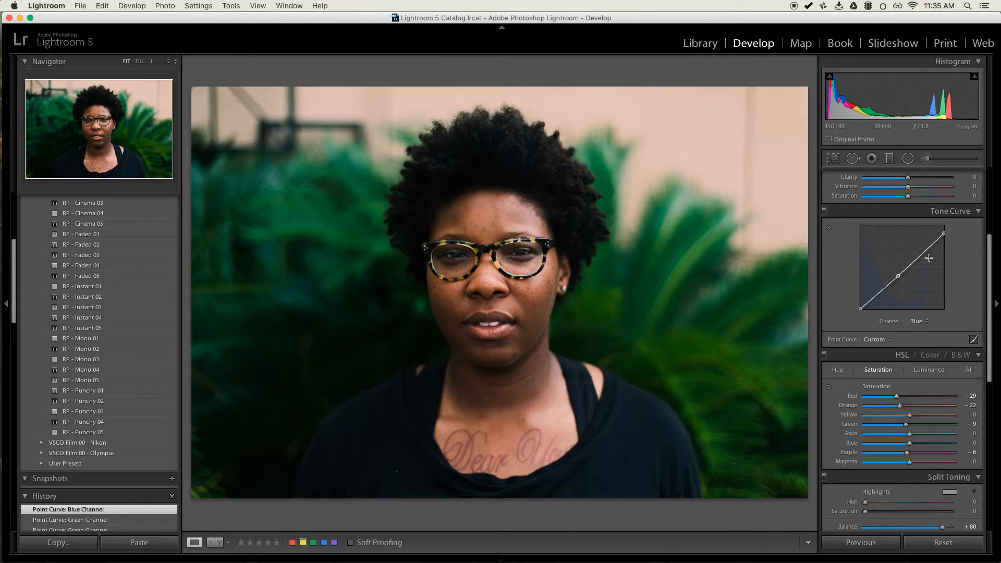
pyautogui.click(898, 276)
# Set the Split Toning shadow saturation to 15 and the balance to +61.
pyautogui.scroll(-3, 998, 274)
pyautogui.scroll(3, 997, 279)
pyautogui.scroll(-2, 996, 286)
pyautogui.scroll(-2, 996, 286)
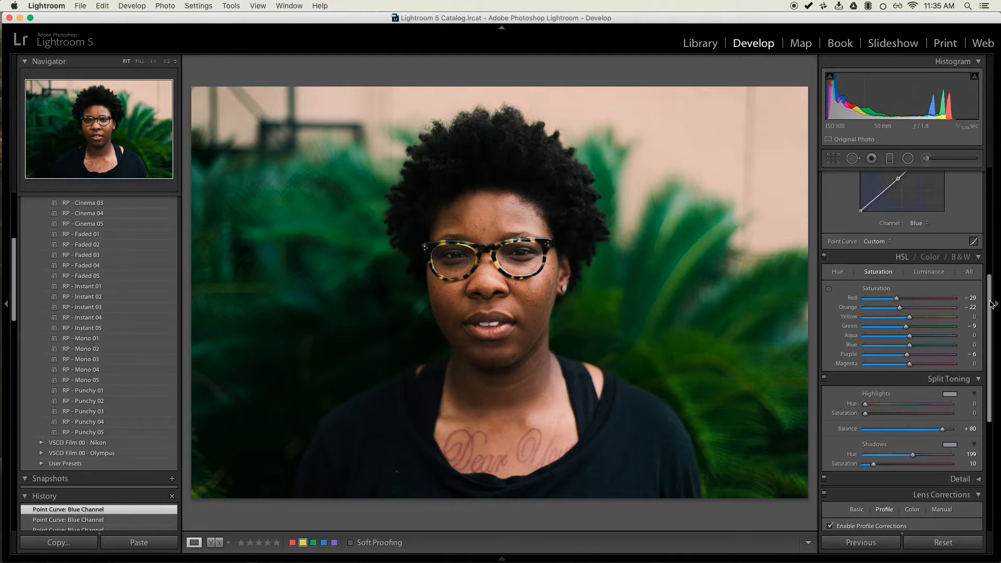
pyautogui.scroll(2, 991, 286)
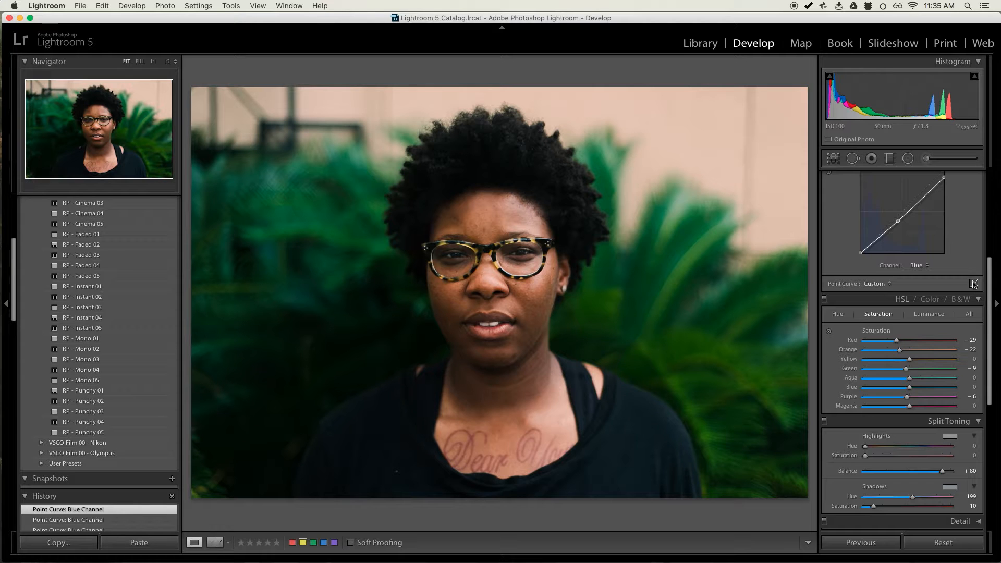
pyautogui.scroll(-1, 988, 299)
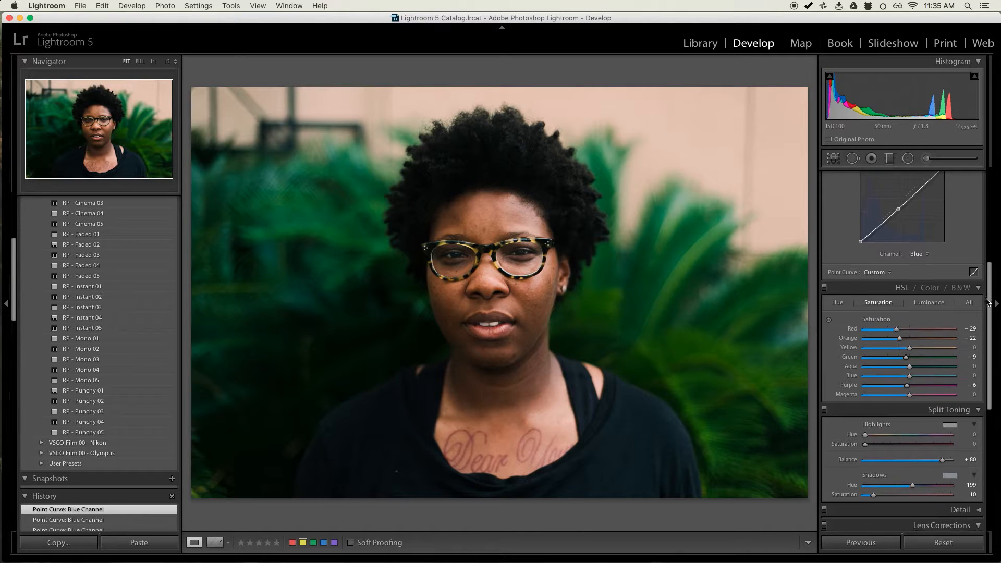
pyautogui.scroll(-5, 989, 299)
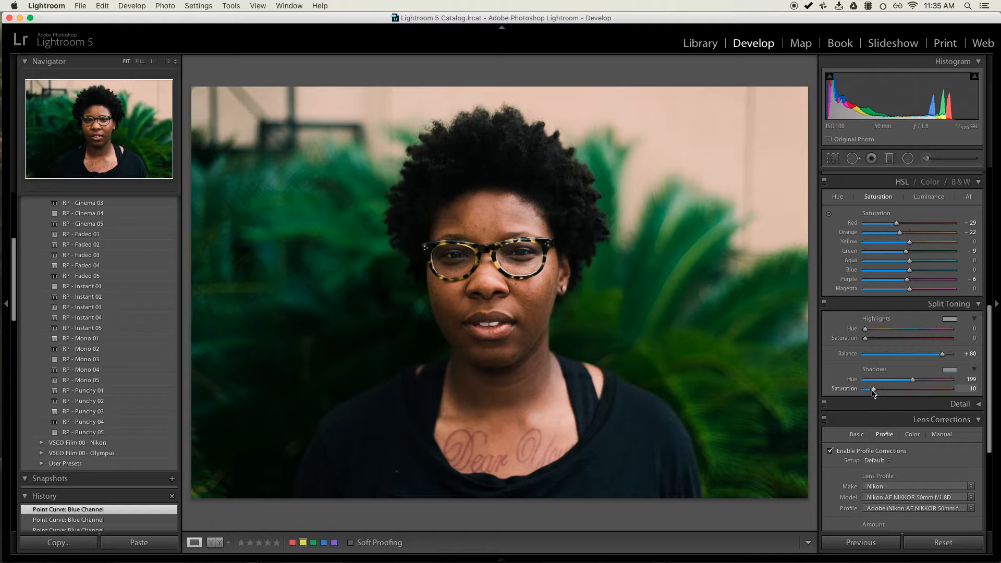
pyautogui.moveTo(875, 391)
pyautogui.mouseDown()
pyautogui.moveTo(907, 398)
pyautogui.moveTo(879, 397)
pyautogui.mouseUp()
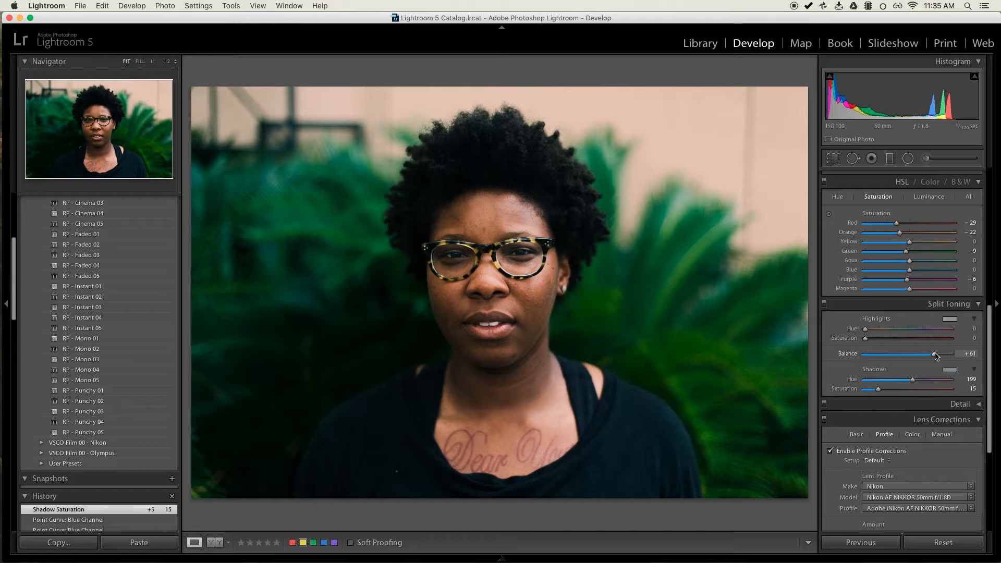
pyautogui.moveTo(936, 356); pyautogui.dragTo(992, 405)
# On the RGB tone curve, lower the white point slightly and fine-tune the highlight point.
pyautogui.scroll(10, 908, 406)
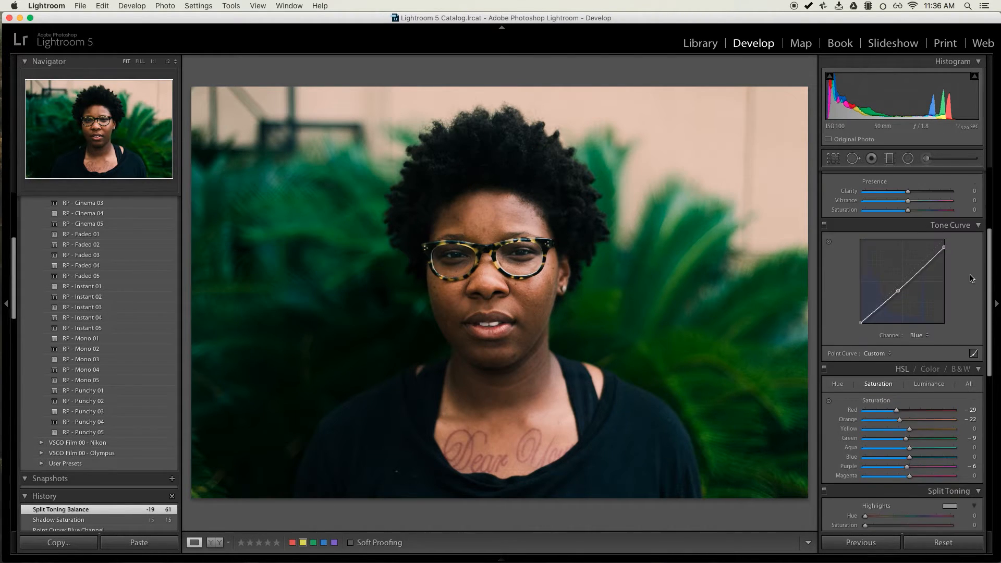
pyautogui.click(908, 406)
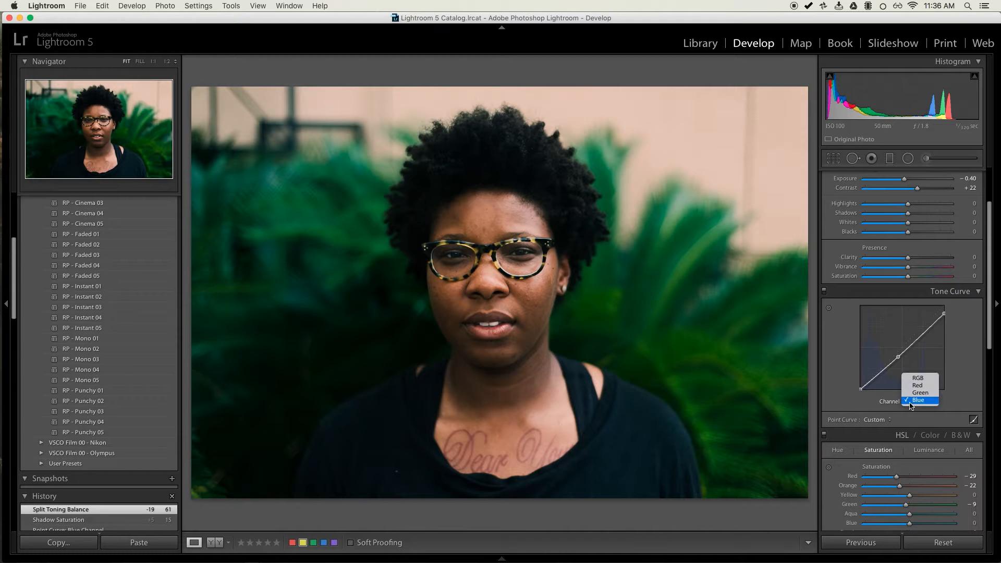
pyautogui.click(916, 377)
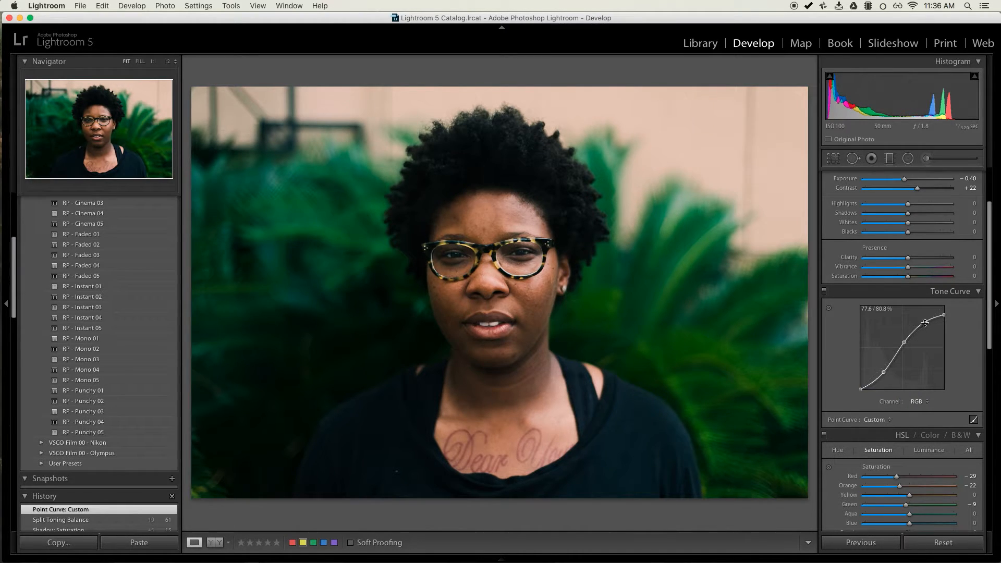
pyautogui.moveTo(925, 321); pyautogui.dragTo(913, 309)
# Try setting Clarity to +10 and undo the change.
pyautogui.scroll(2, 989, 264)
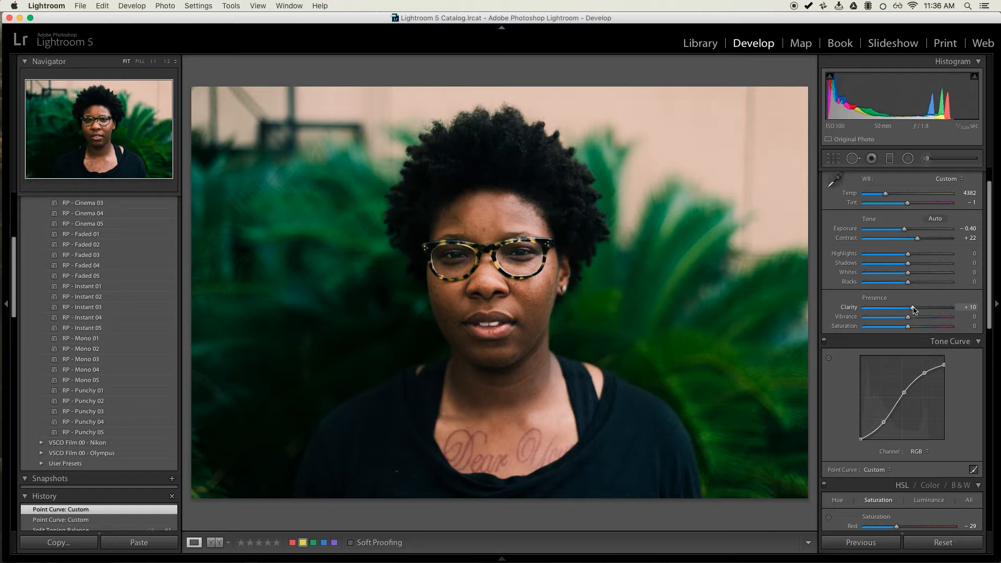
pyautogui.press('super+z')
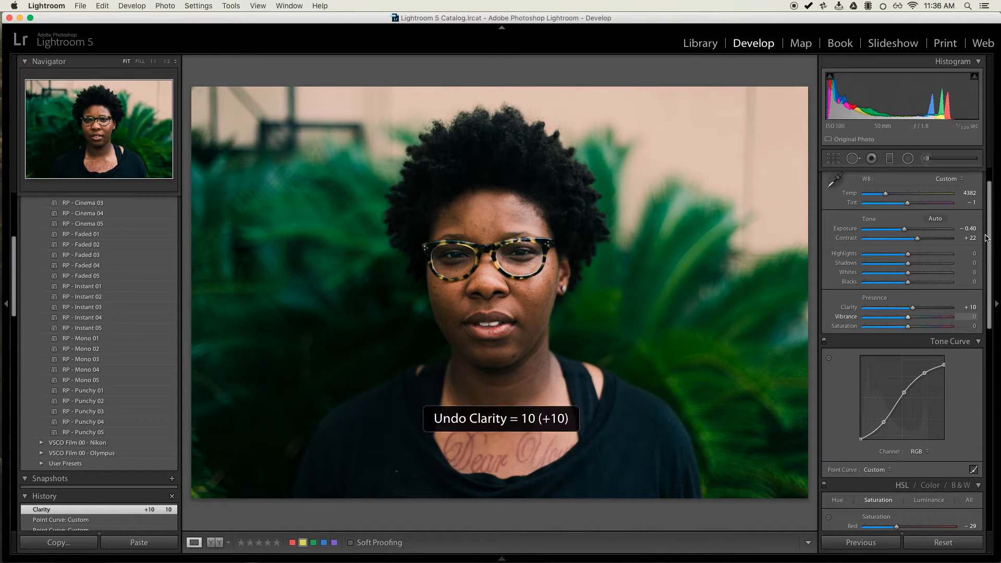
# Set the basic tone values to +23 for Highlights, +13 for Shadows, +10 for Whites and −14 for Blacks.
pyautogui.moveTo(988, 240); pyautogui.dragTo(989, 330)
pyautogui.scroll(6, 989, 329)
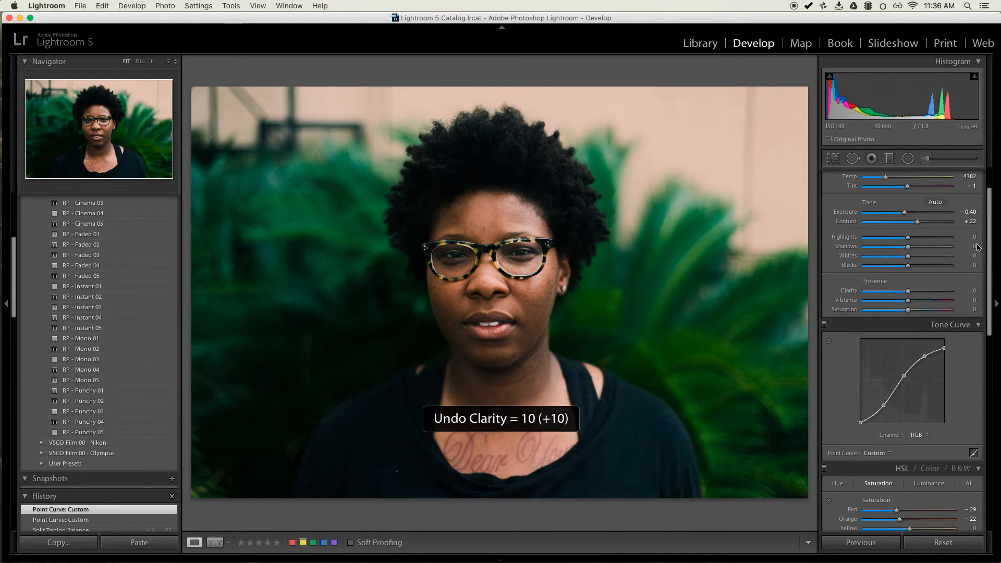
pyautogui.moveTo(908, 273)
pyautogui.mouseDown()
pyautogui.moveTo(898, 276)
pyautogui.moveTo(920, 247)
pyautogui.moveTo(894, 248)
pyautogui.moveTo(918, 246)
pyautogui.moveTo(913, 268)
pyautogui.mouseUp()
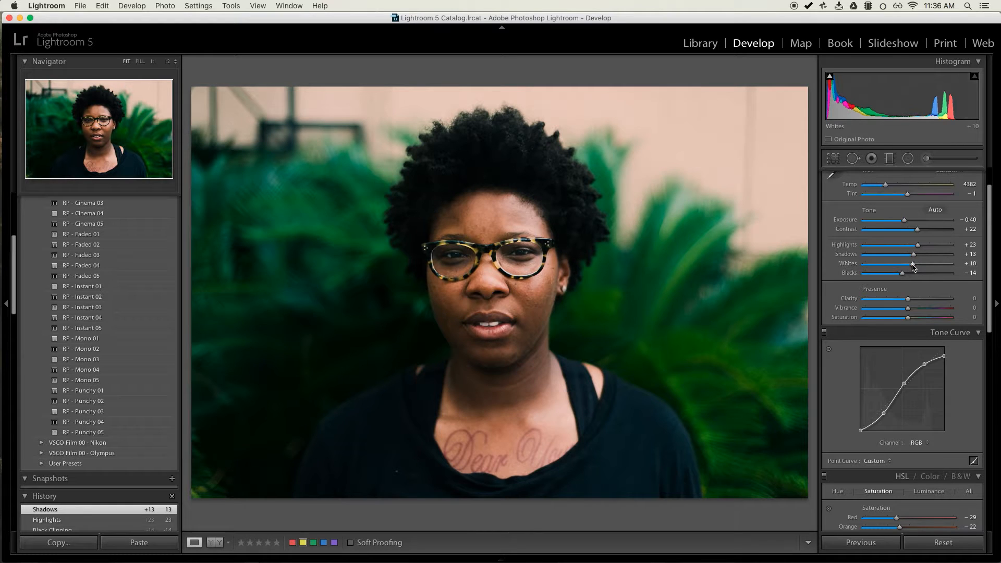
pyautogui.scroll(2, 907, 266)
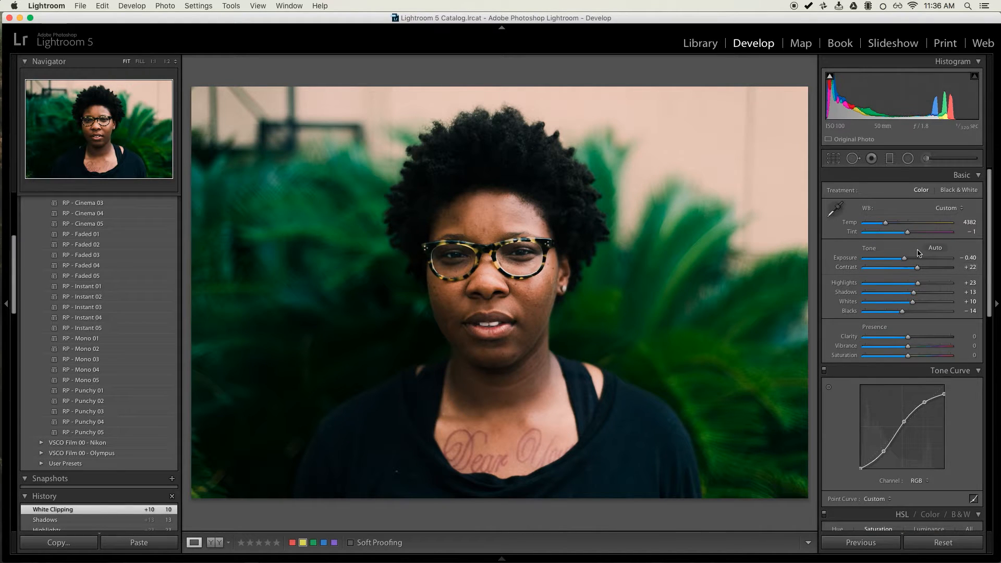
pyautogui.moveTo(904, 262); pyautogui.dragTo(905, 261)
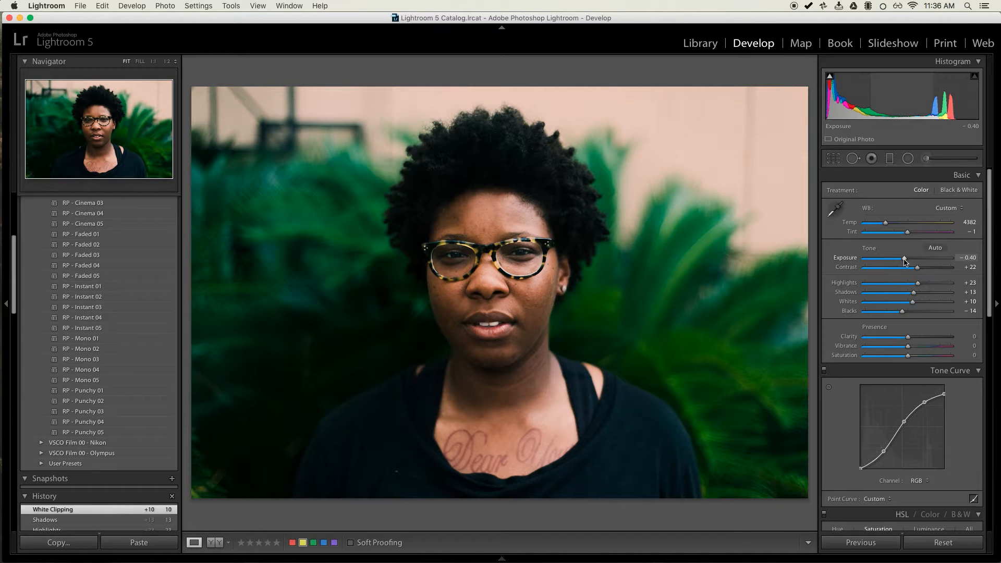
# Fine-tune the lower midtone point on the green channel's tone curve, shifting it slightly down and to the right.
pyautogui.scroll(-2, 928, 417)
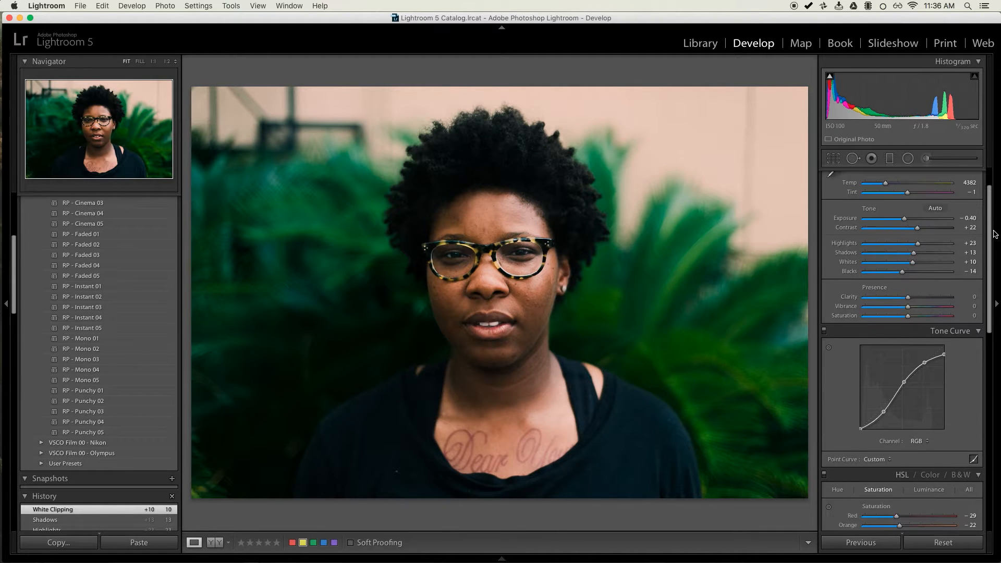
pyautogui.click(915, 455)
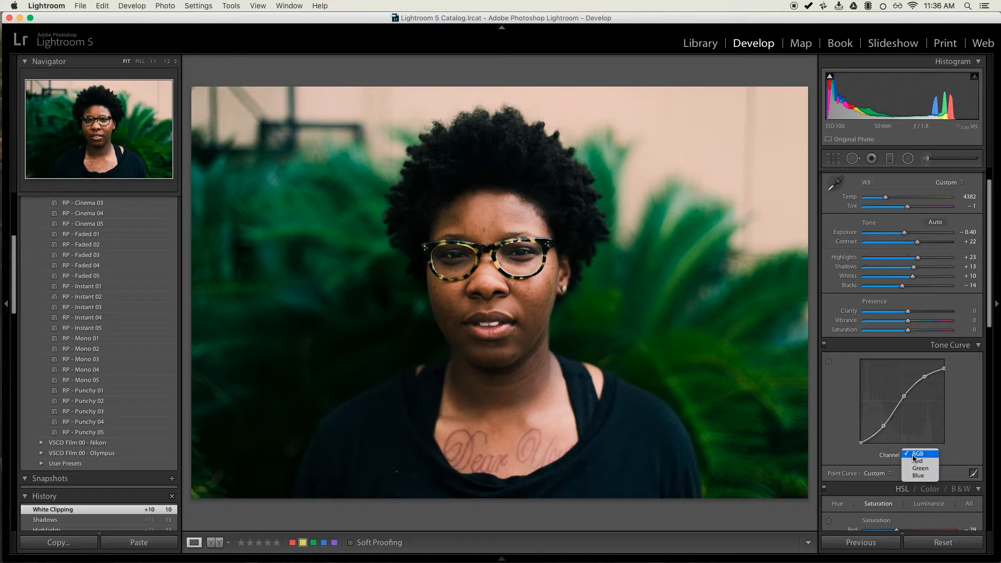
pyautogui.click(921, 470)
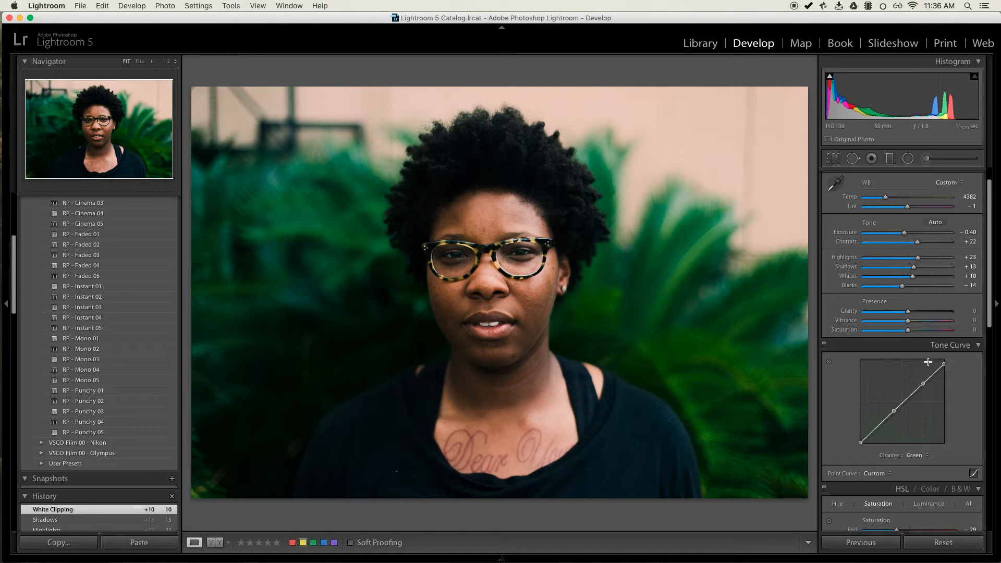
pyautogui.moveTo(893, 410); pyautogui.dragTo(894, 411)
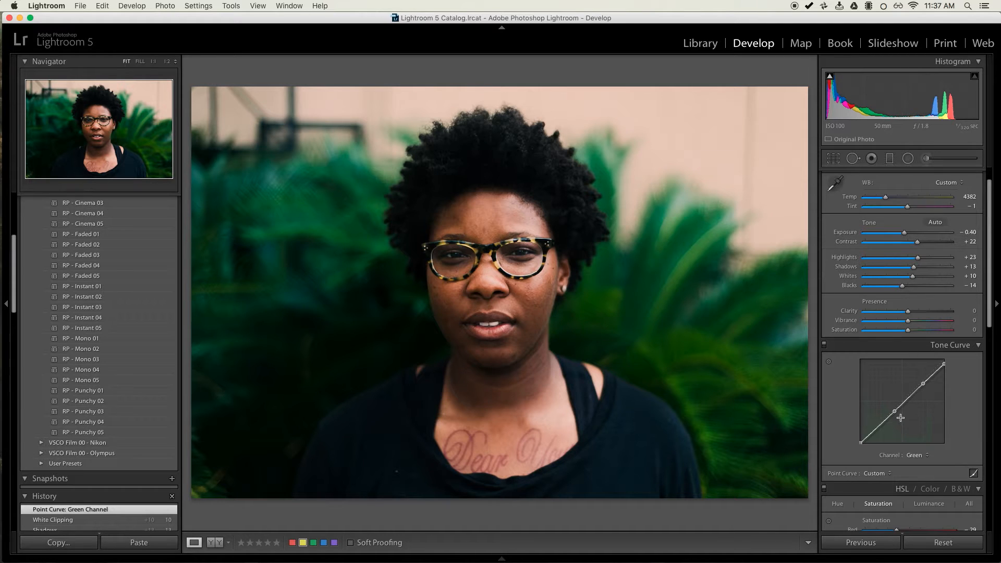
pyautogui.click(923, 455)
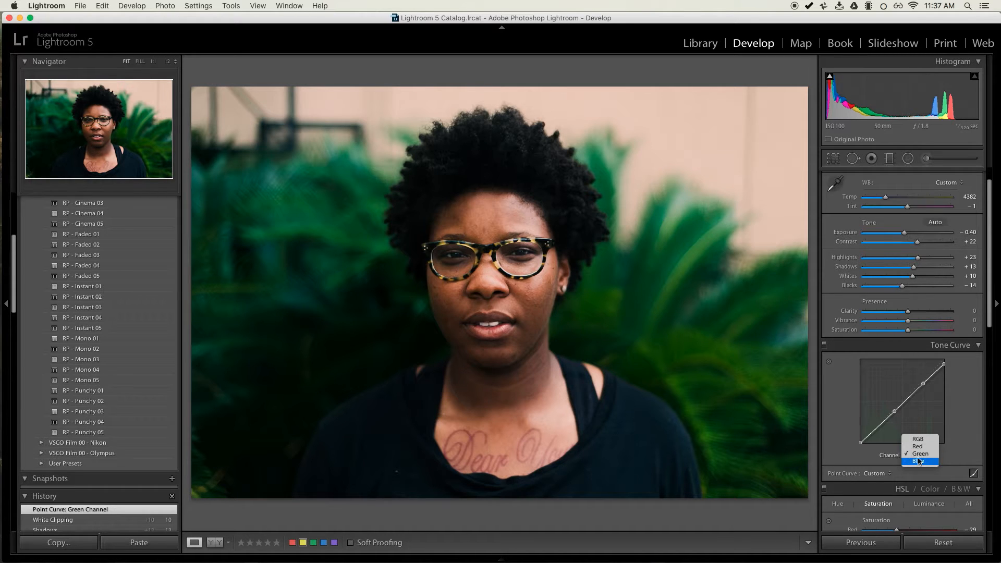
pyautogui.click(920, 453)
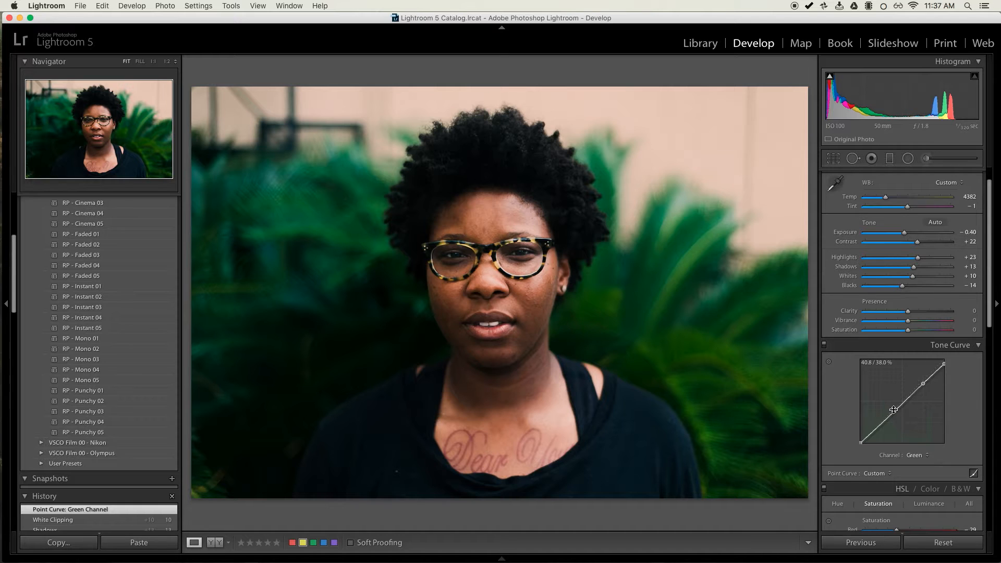
pyautogui.click(894, 411)
pyautogui.moveTo(894, 412); pyautogui.dragTo(894, 412)
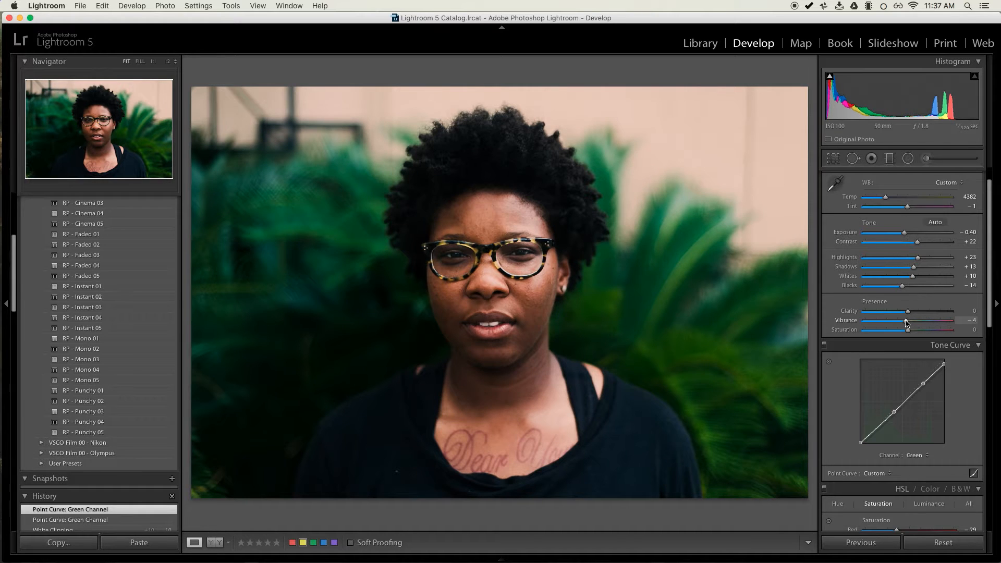
# Set Vibrance to −6 and Clarity to +7.
pyautogui.moveTo(905, 322); pyautogui.dragTo(902, 323)
pyautogui.moveTo(907, 330)
pyautogui.mouseDown()
pyautogui.moveTo(905, 319)
pyautogui.moveTo(908, 335)
pyautogui.mouseUp()
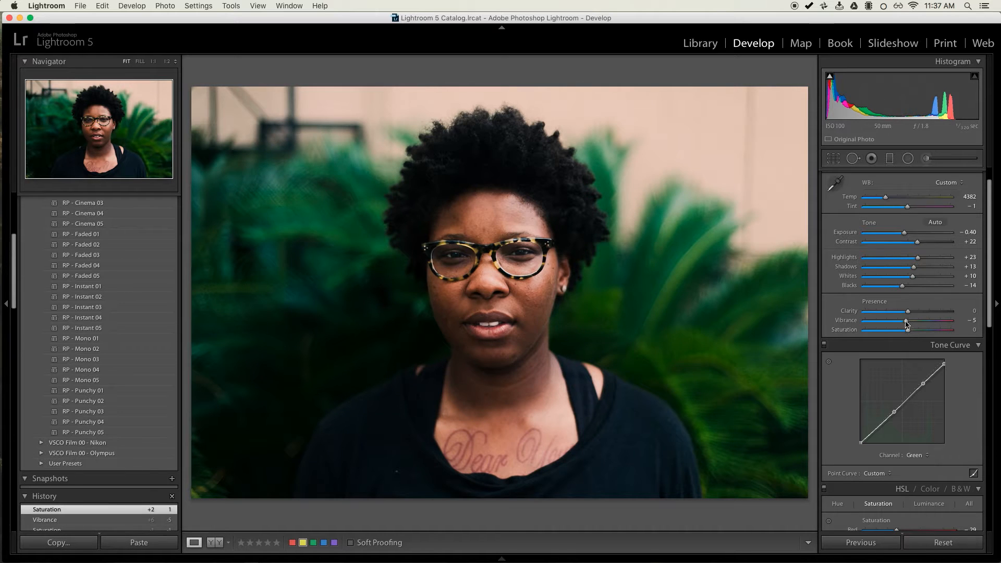
pyautogui.moveTo(906, 320); pyautogui.dragTo(903, 323)
pyautogui.moveTo(904, 324); pyautogui.dragTo(911, 314)
# Set the Split Toning shadow saturation to 14 and the balance to +67.
pyautogui.moveTo(990, 245); pyautogui.dragTo(980, 364)
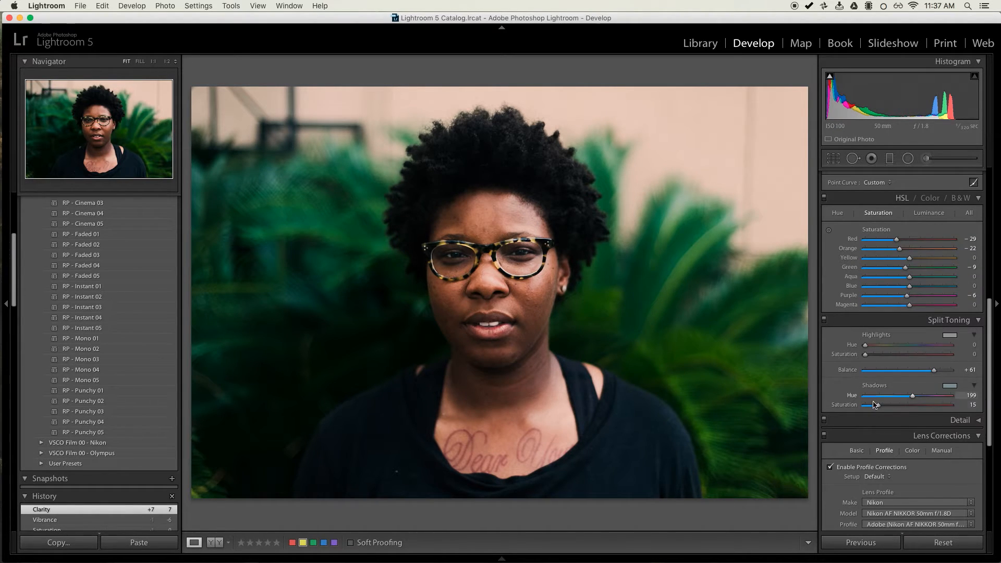
pyautogui.moveTo(875, 405); pyautogui.dragTo(882, 407)
pyautogui.moveTo(882, 405); pyautogui.dragTo(877, 409)
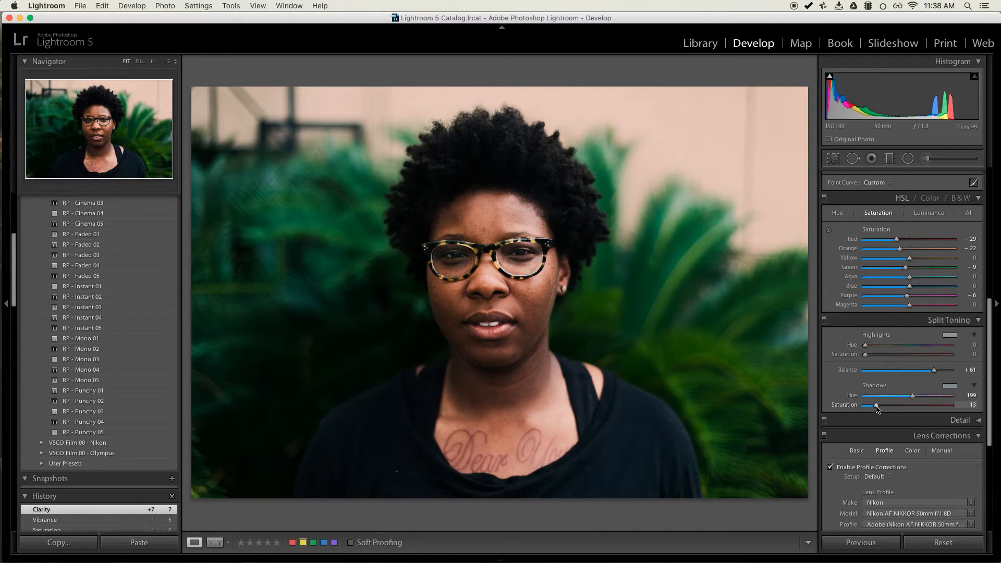
pyautogui.moveTo(877, 408)
pyautogui.mouseDown()
pyautogui.moveTo(836, 411)
pyautogui.moveTo(879, 413)
pyautogui.mouseUp()
pyautogui.moveTo(934, 373); pyautogui.dragTo(940, 374)
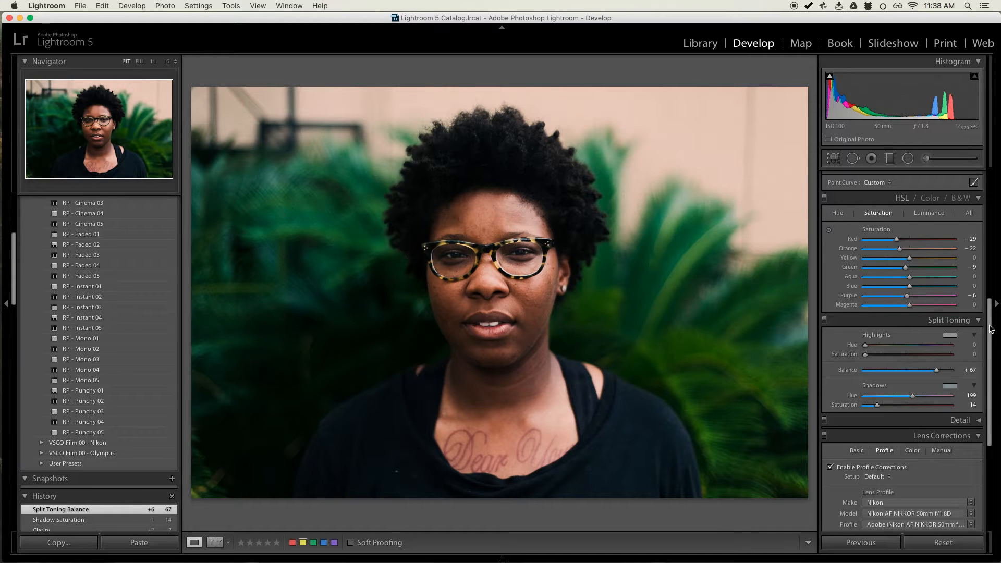
# On the blue channel's tone curve, lower the white point further and raise the midtone point slightly.
pyautogui.scroll(3, 983, 267)
pyautogui.click(917, 327)
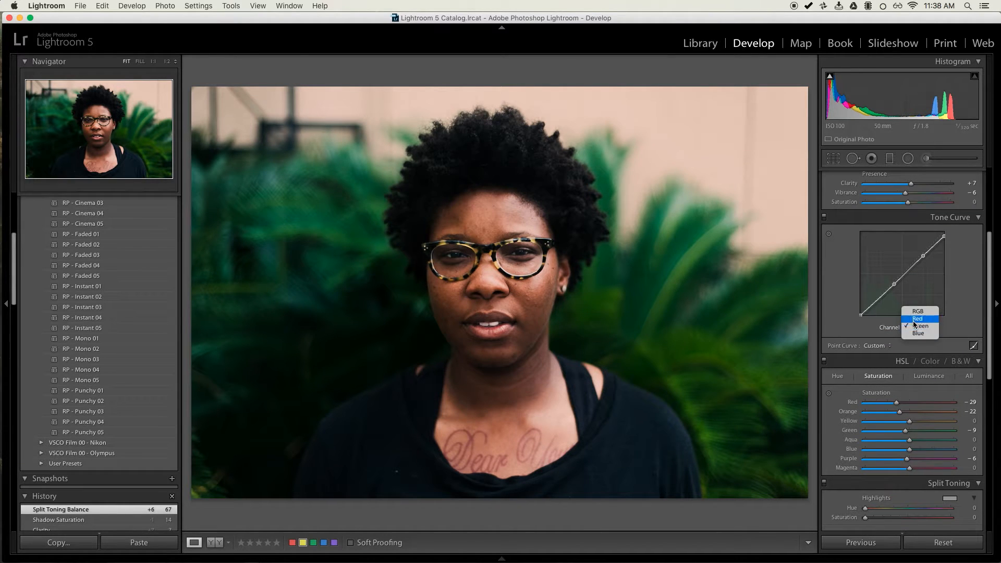
pyautogui.click(914, 334)
pyautogui.moveTo(944, 236); pyautogui.dragTo(944, 244)
pyautogui.moveTo(898, 283); pyautogui.dragTo(900, 282)
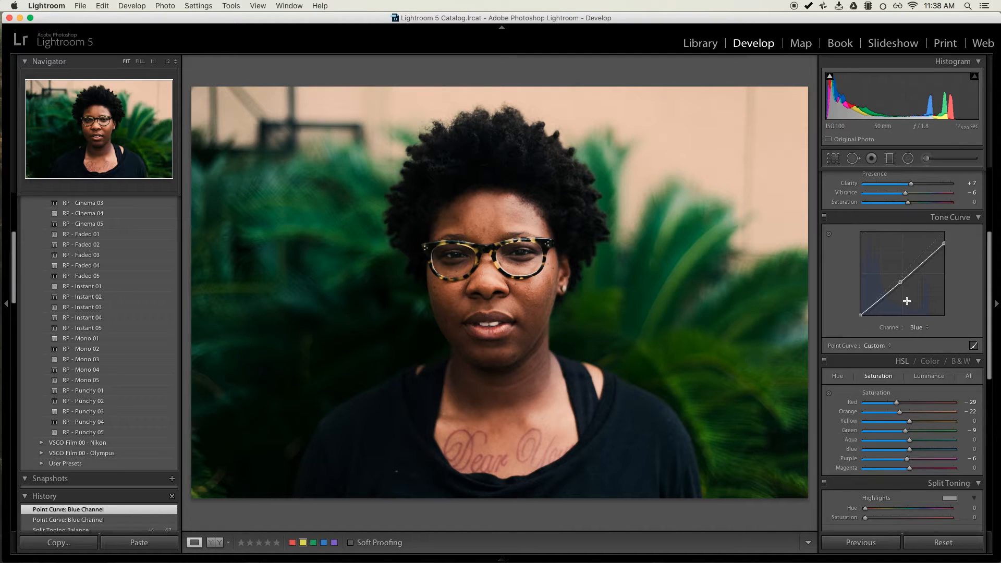
# Set the Basic tone Contrast to +25 and Exposure to −0.35.
pyautogui.click(918, 328)
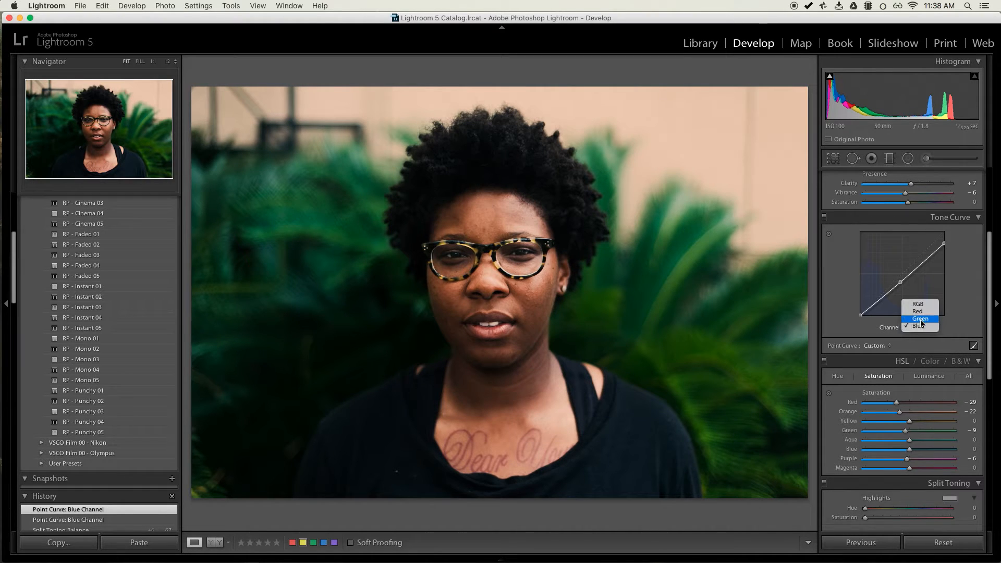
pyautogui.click(922, 338)
pyautogui.scroll(5, 922, 338)
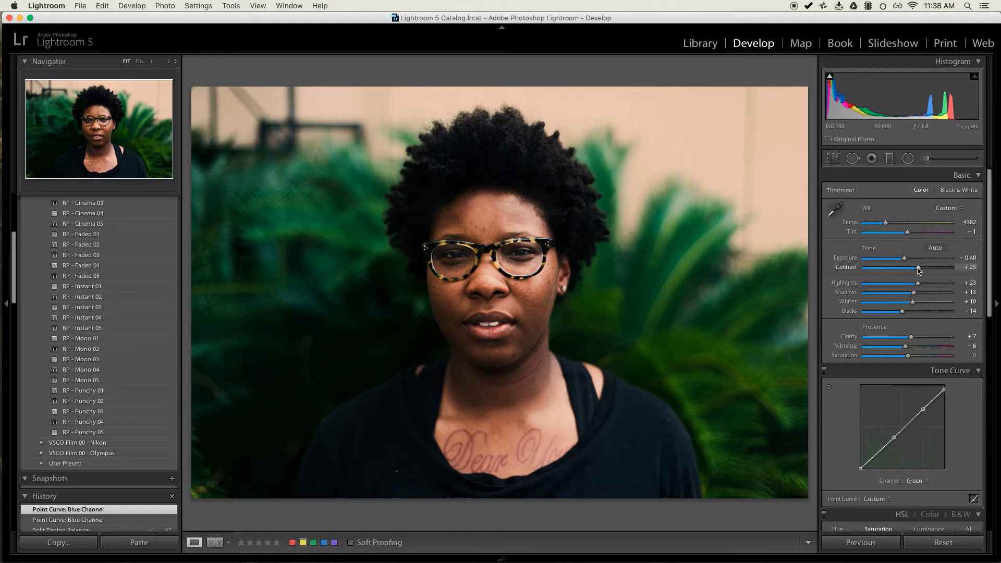
pyautogui.click(918, 268)
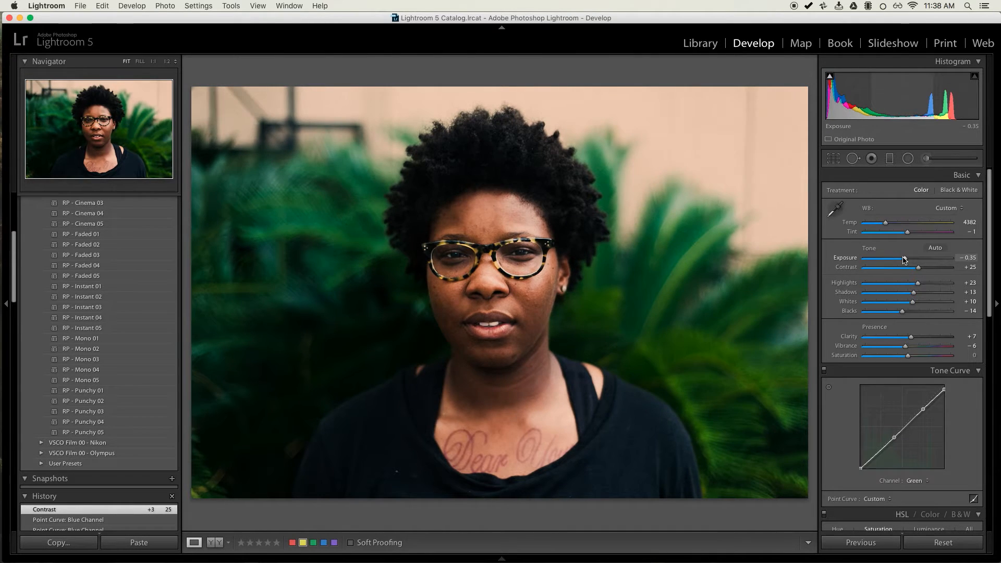
pyautogui.moveTo(904, 259); pyautogui.dragTo(904, 259)
pyautogui.moveTo(904, 260); pyautogui.dragTo(904, 259)
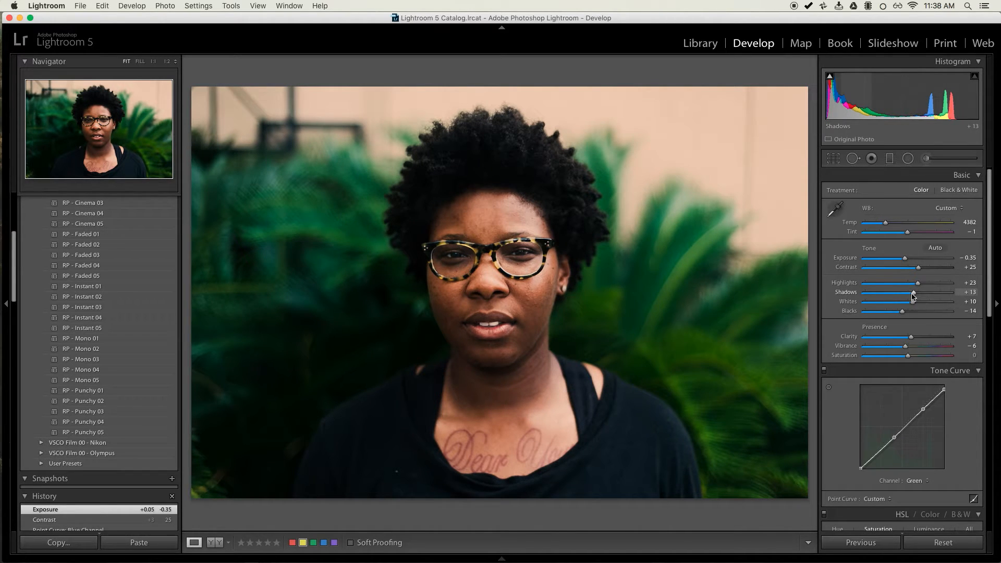
# Reset Shadows to 0 and raise Whites to +17.
pyautogui.moveTo(912, 295); pyautogui.dragTo(907, 295)
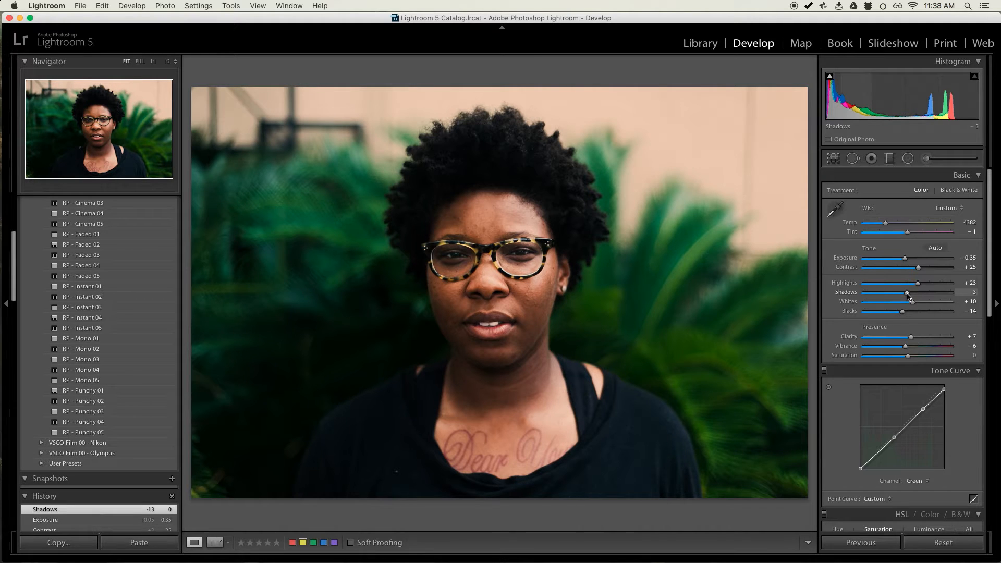
pyautogui.moveTo(906, 292); pyautogui.dragTo(908, 293)
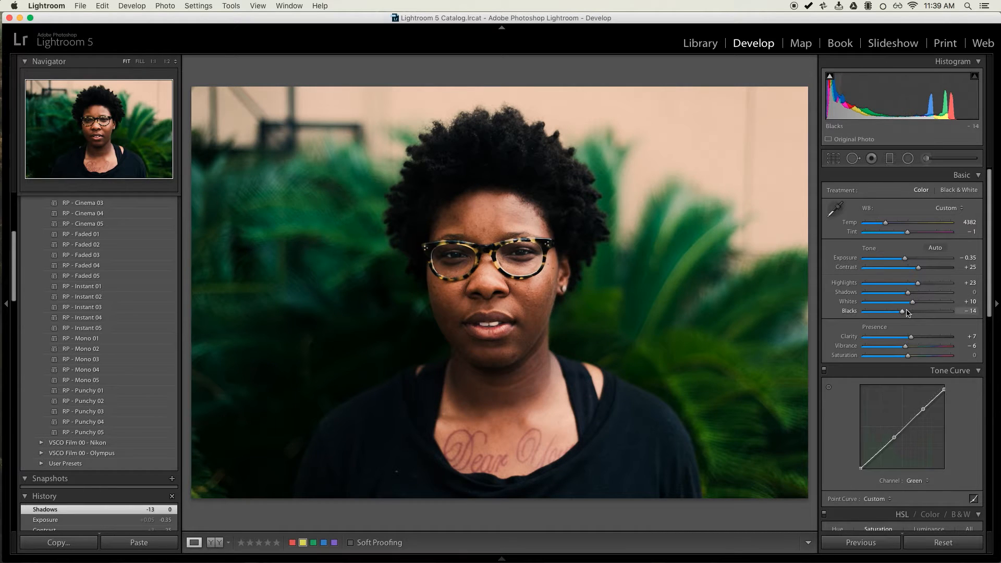
pyautogui.moveTo(911, 303); pyautogui.dragTo(915, 302)
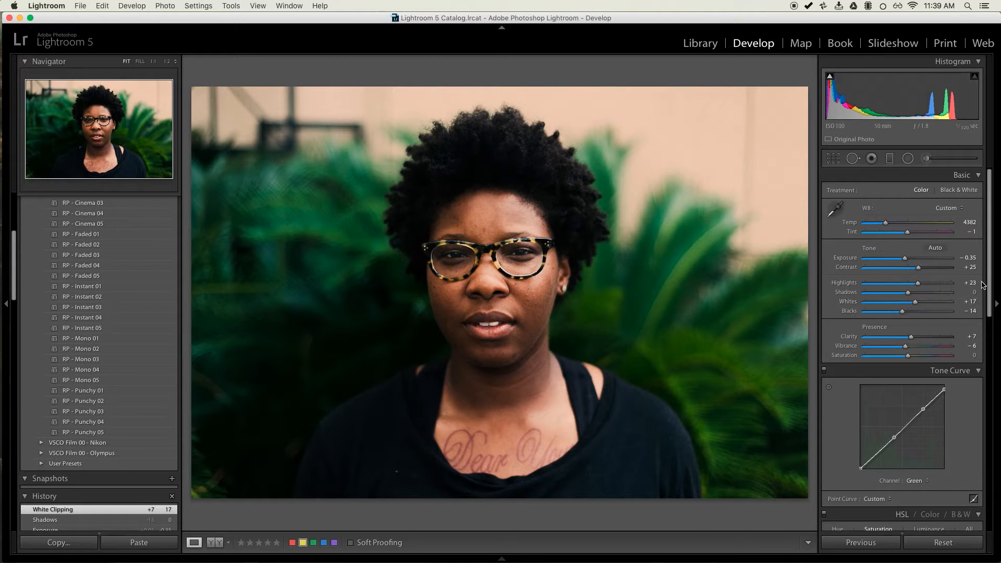
# Fine-tune the lower and upper midtone points on the green channel's tone curve with very small shifts.
pyautogui.scroll(-3, 992, 221)
pyautogui.click(921, 424)
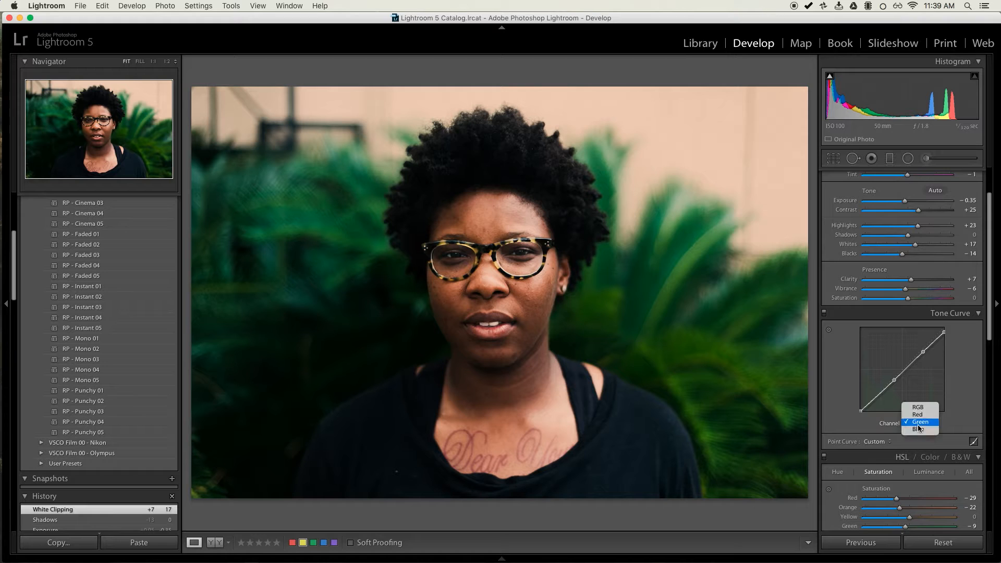
pyautogui.click(921, 423)
pyautogui.moveTo(894, 380); pyautogui.dragTo(923, 352)
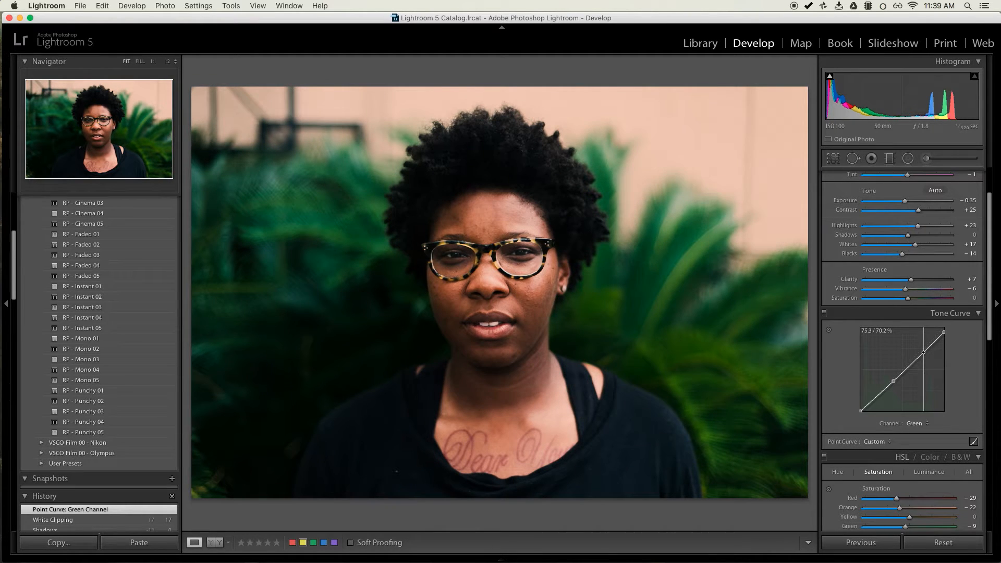
pyautogui.moveTo(923, 351); pyautogui.dragTo(943, 335)
pyautogui.press('super+z')
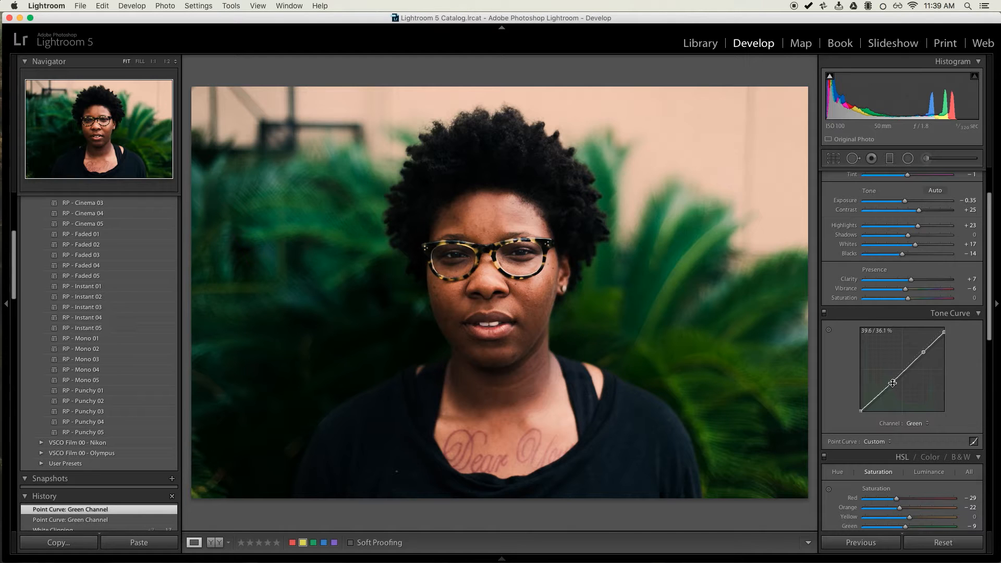
pyautogui.moveTo(892, 383); pyautogui.dragTo(893, 380)
# Shift the midtone point on the blue channel's tone curve slightly to the right.
pyautogui.click(915, 424)
pyautogui.click(913, 428)
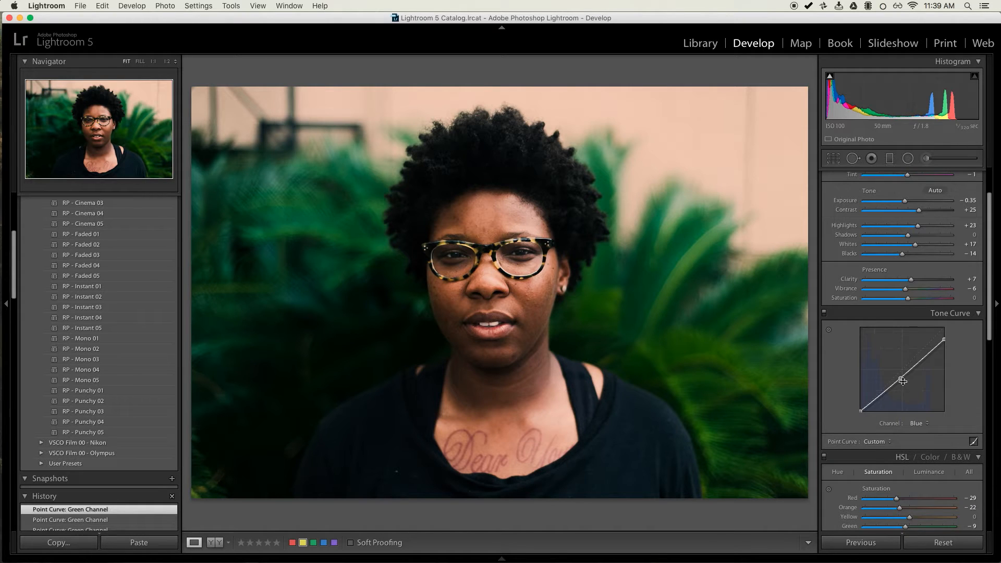
pyautogui.click(914, 427)
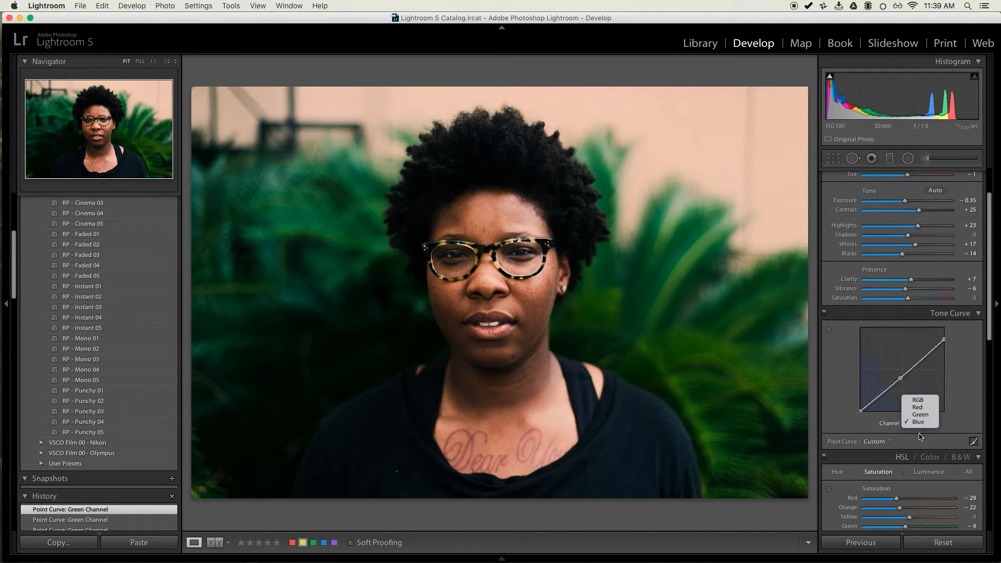
pyautogui.click(917, 418)
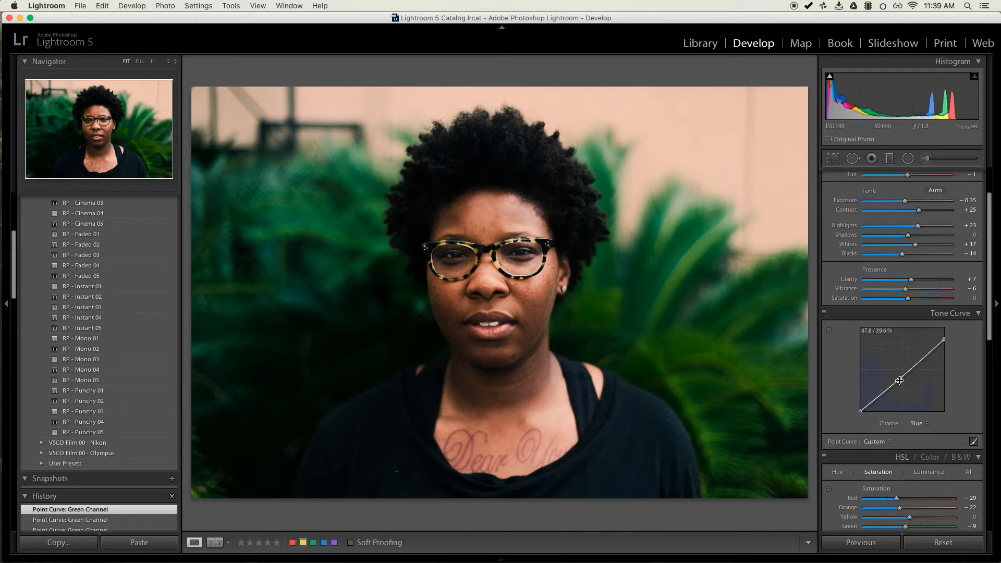
pyautogui.moveTo(899, 380); pyautogui.dragTo(901, 378)
# Nudge the lower midtone point of the green channel's tone curve slightly left, and return to the blue channel.
pyautogui.click(919, 423)
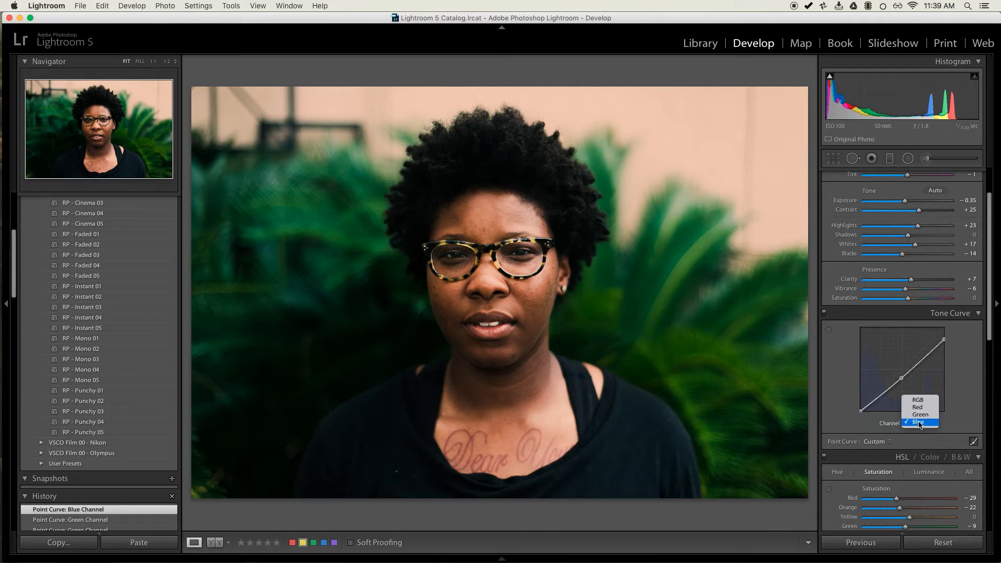
pyautogui.click(920, 415)
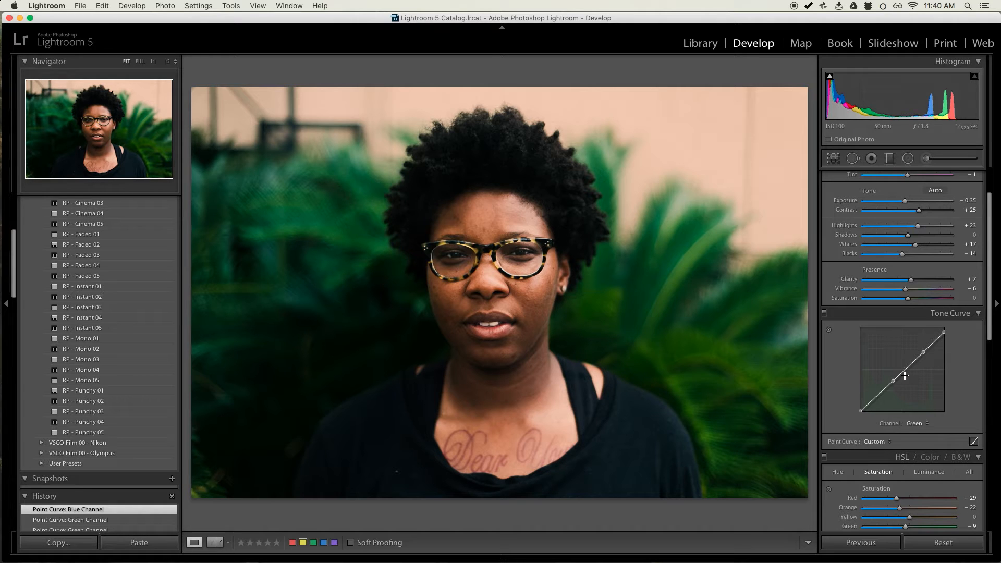
pyautogui.moveTo(893, 381); pyautogui.dragTo(892, 381)
pyautogui.click(916, 423)
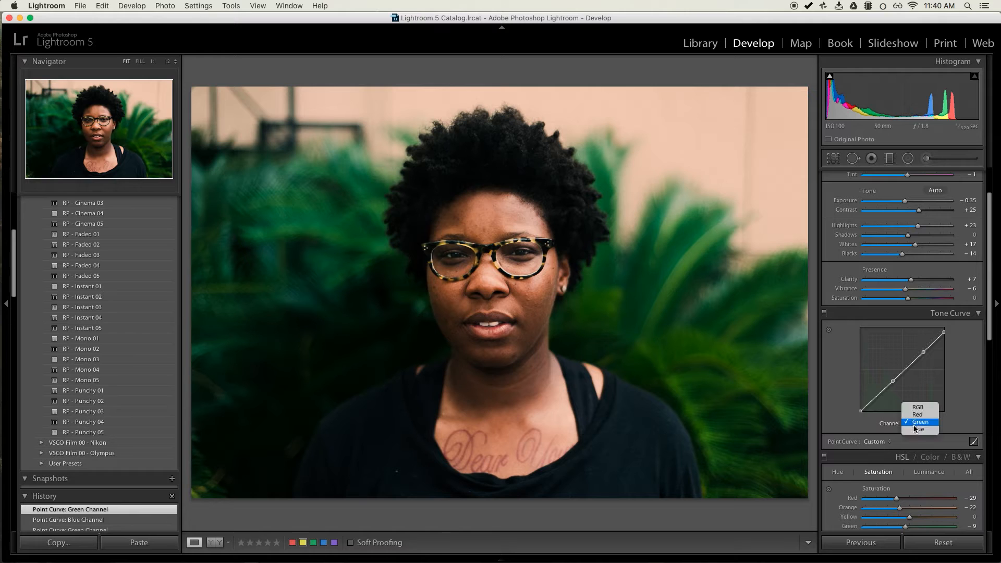
pyautogui.click(916, 428)
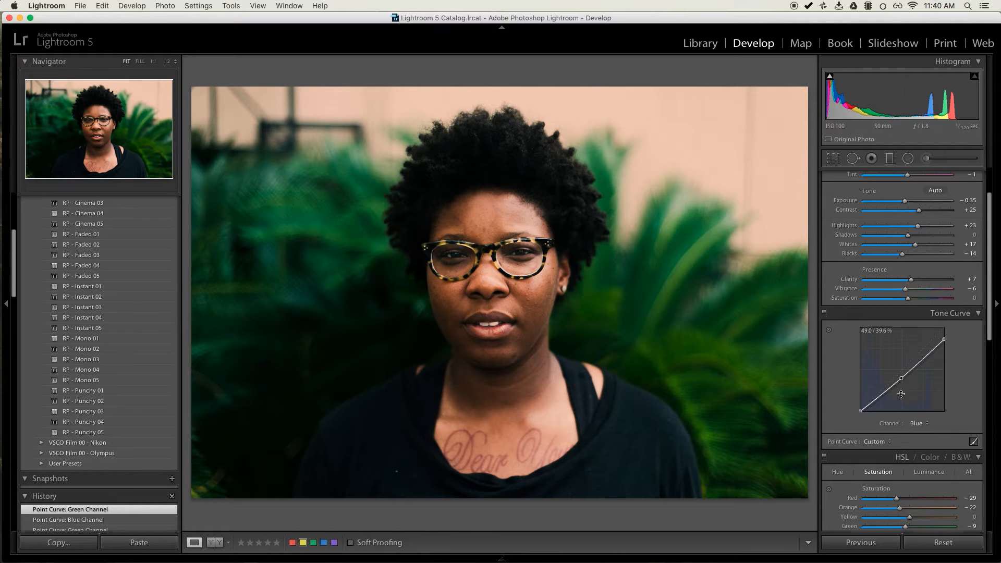
# Set the HSL luminance of Orange to +9 and Yellow to +66.
pyautogui.scroll(-5, 974, 356)
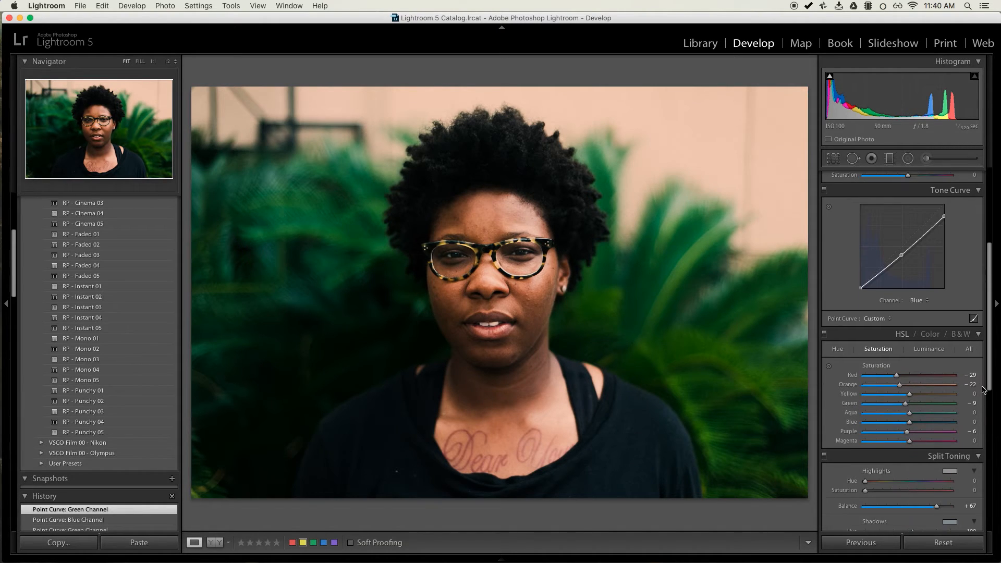
pyautogui.scroll(-1, 986, 357)
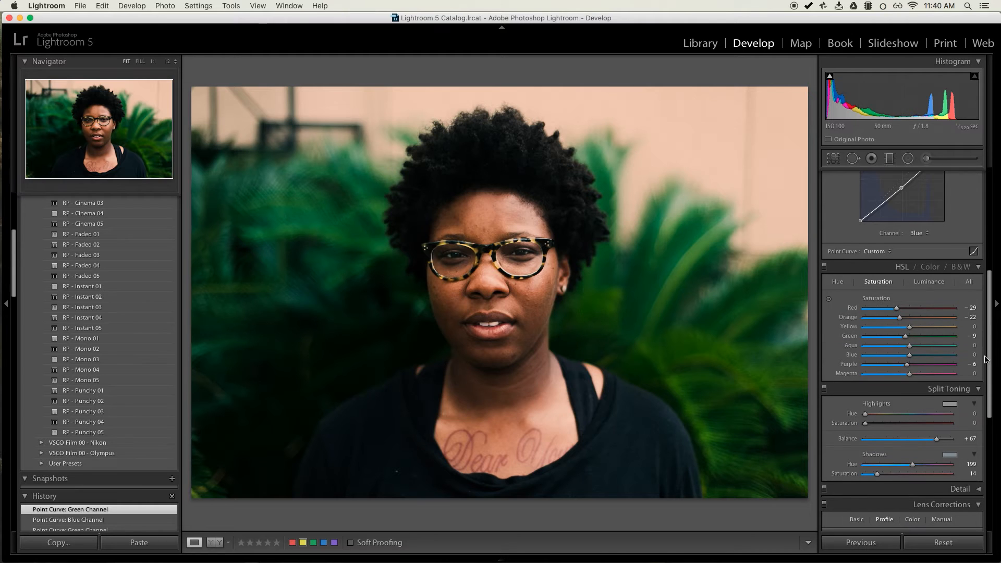
pyautogui.click(928, 281)
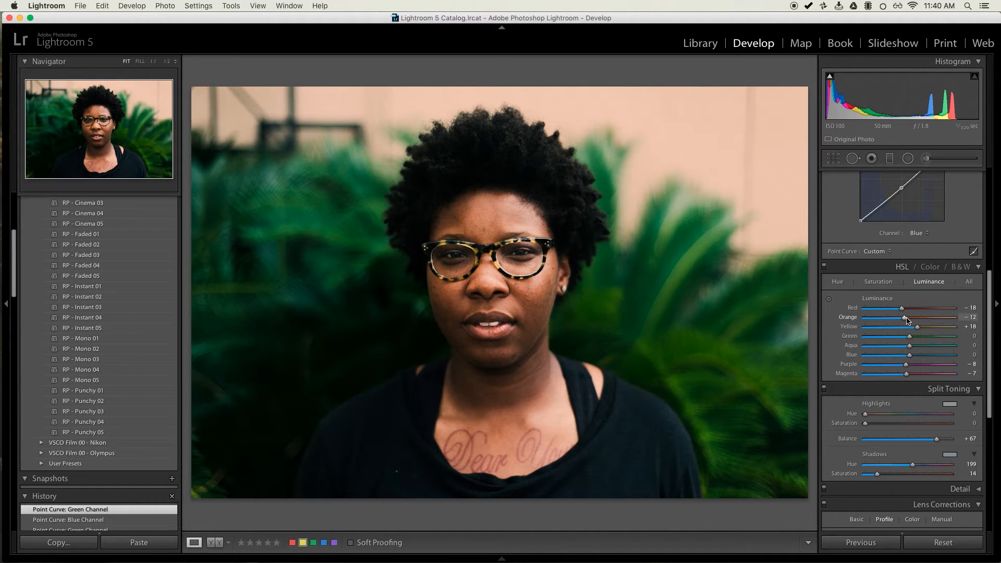
pyautogui.moveTo(906, 318)
pyautogui.mouseDown()
pyautogui.moveTo(897, 320)
pyautogui.moveTo(910, 323)
pyautogui.mouseUp()
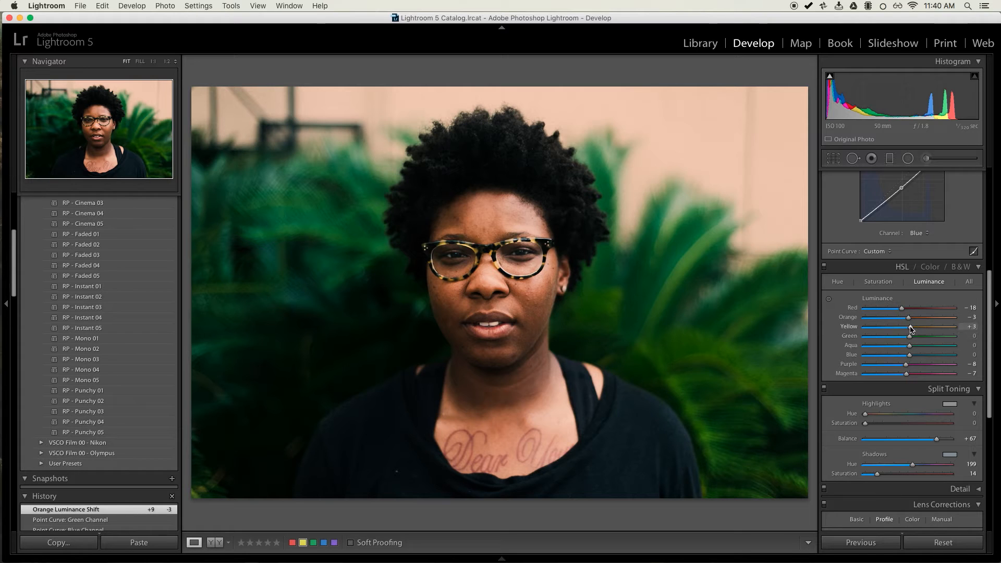
pyautogui.moveTo(917, 327); pyautogui.dragTo(941, 331)
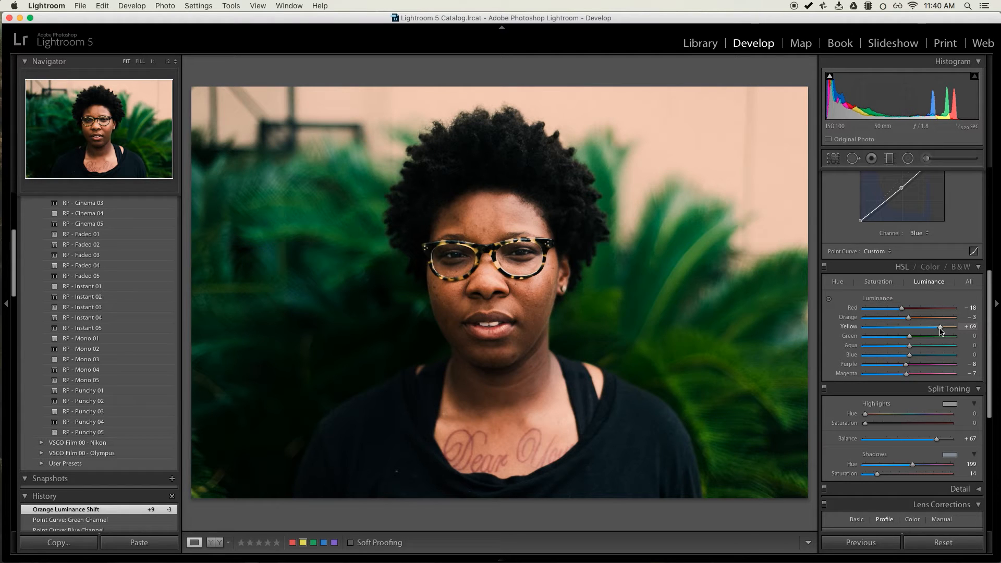
pyautogui.moveTo(941, 331); pyautogui.dragTo(915, 323)
# Try Clarity at +12, undo it, and lower Exposure to −0.45.
pyautogui.scroll(5, 973, 222)
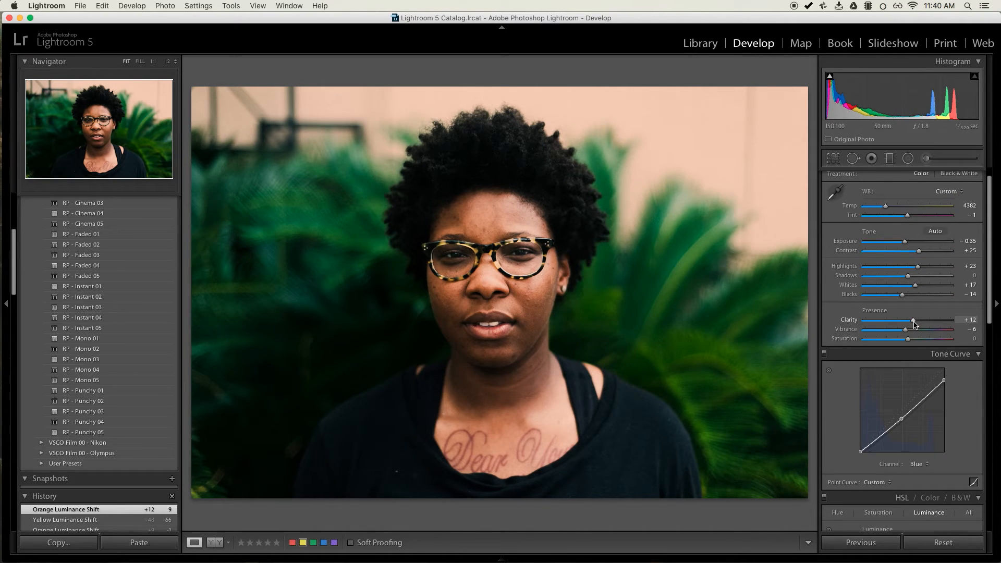
pyautogui.press('super+z')
pyautogui.moveTo(906, 246); pyautogui.dragTo(905, 246)
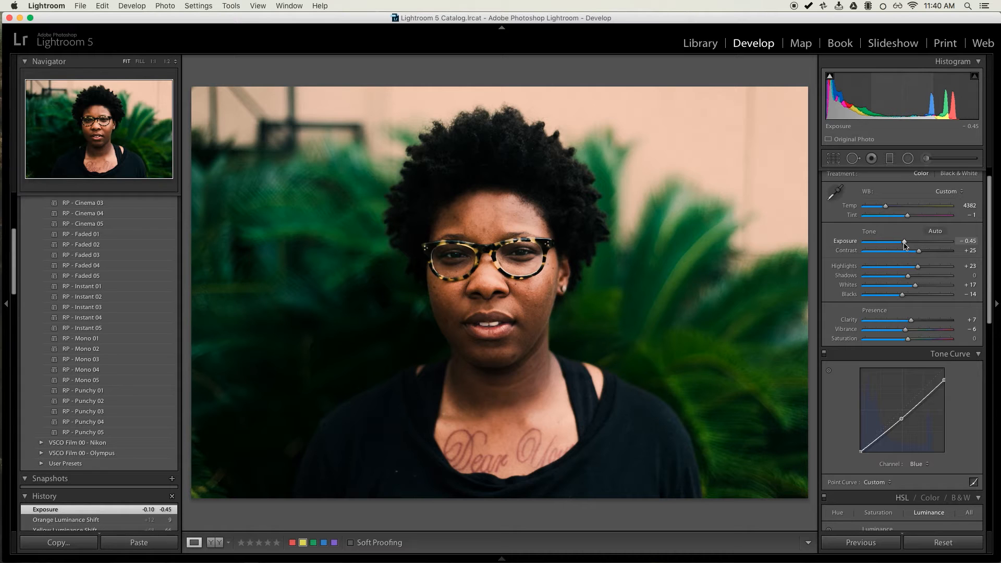
# Try a Split Toning shadow saturation of 35, undo it, and set the balance to +46.
pyautogui.scroll(-8, 975, 337)
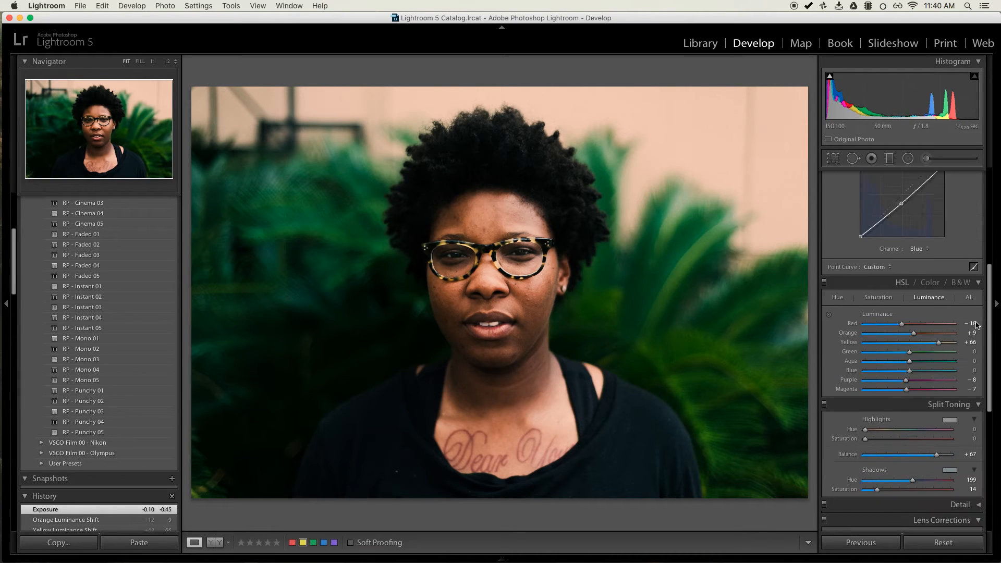
pyautogui.moveTo(878, 453); pyautogui.dragTo(897, 455)
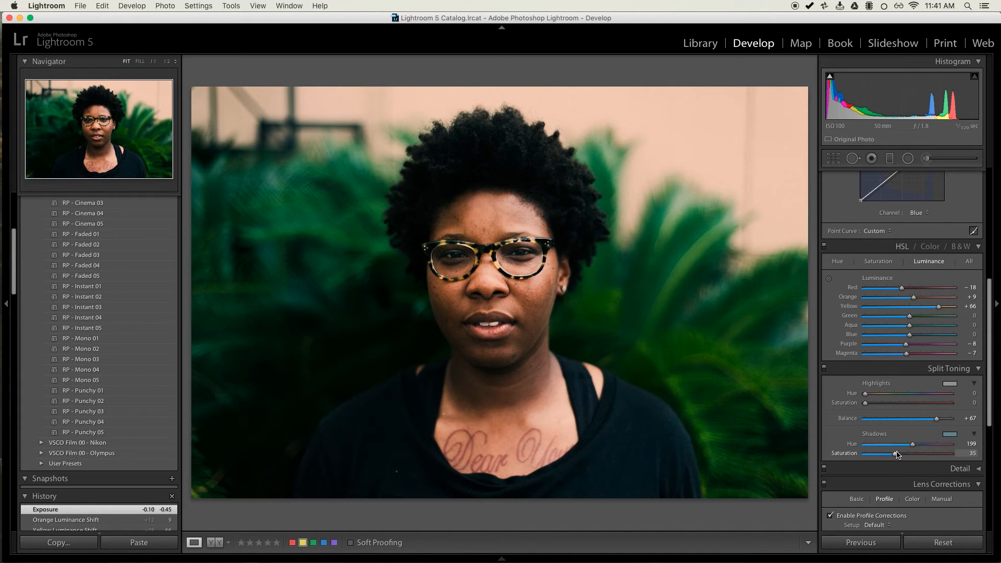
pyautogui.press('super+z')
pyautogui.moveTo(936, 419)
pyautogui.mouseDown()
pyautogui.moveTo(894, 421)
pyautogui.moveTo(918, 421)
pyautogui.mouseUp()
pyautogui.moveTo(921, 420)
pyautogui.mouseDown()
pyautogui.moveTo(944, 415)
pyautogui.moveTo(928, 420)
pyautogui.mouseUp()
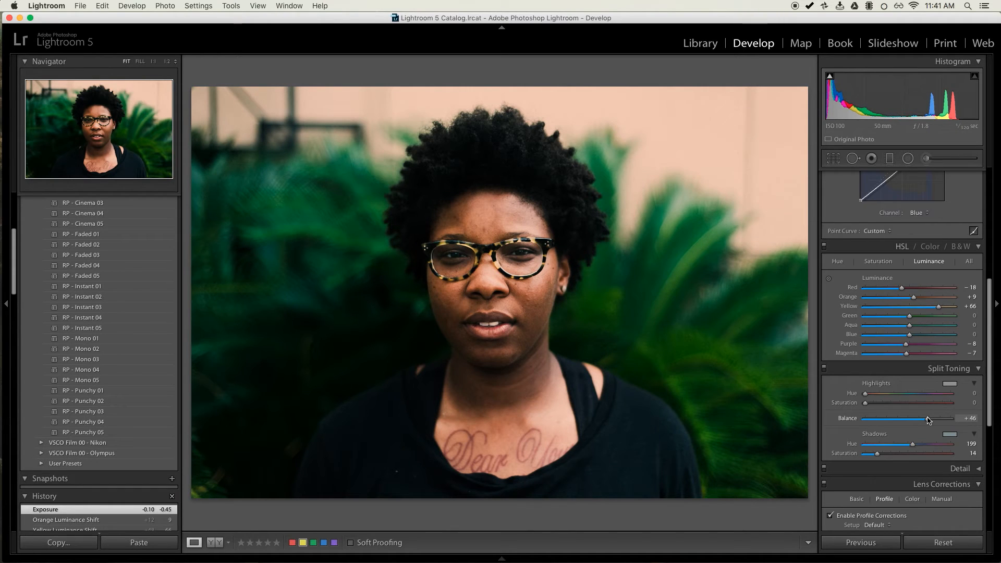
# On the RGB tone curve, raise the black point slightly and add a shadow point at about 17.6/11.4%.
pyautogui.scroll(3, 965, 313)
pyautogui.click(918, 288)
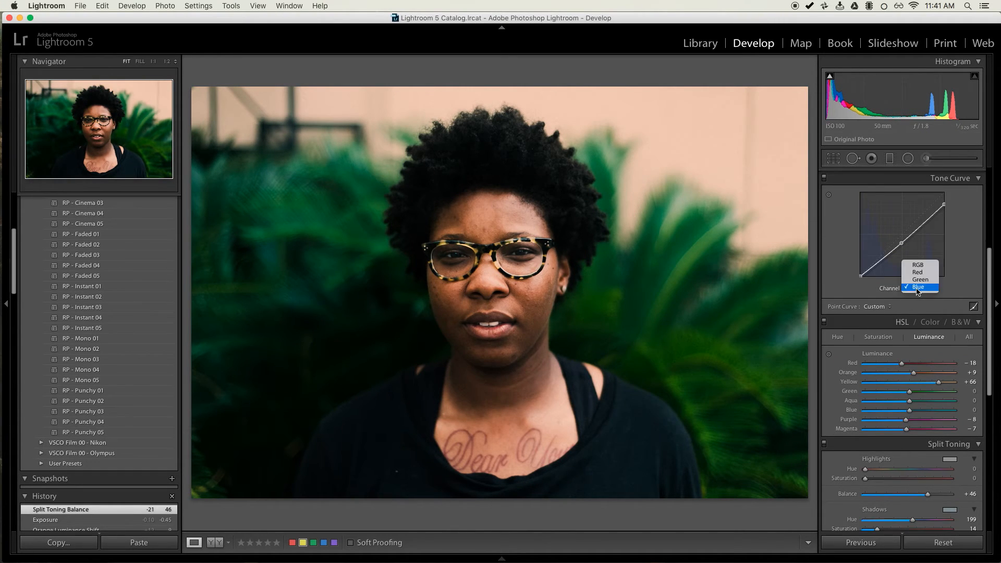
pyautogui.click(920, 280)
pyautogui.click(918, 291)
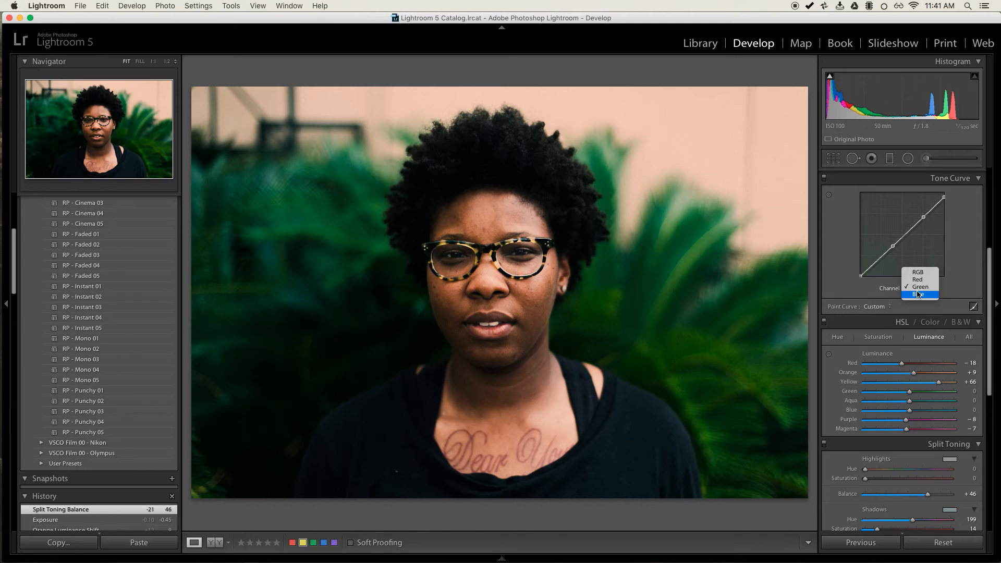
pyautogui.click(918, 295)
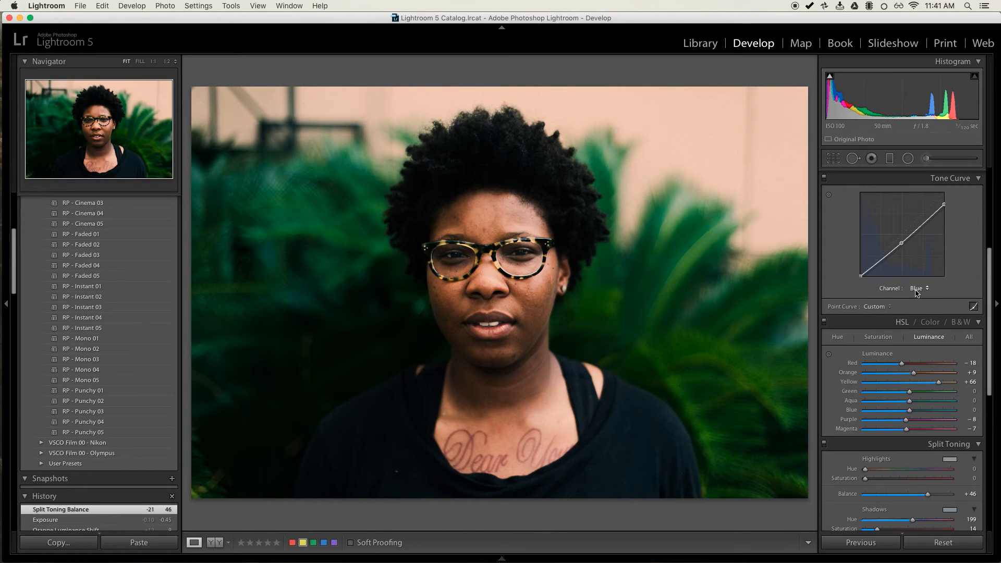
pyautogui.click(916, 293)
pyautogui.click(877, 271)
pyautogui.moveTo(860, 276); pyautogui.dragTo(860, 274)
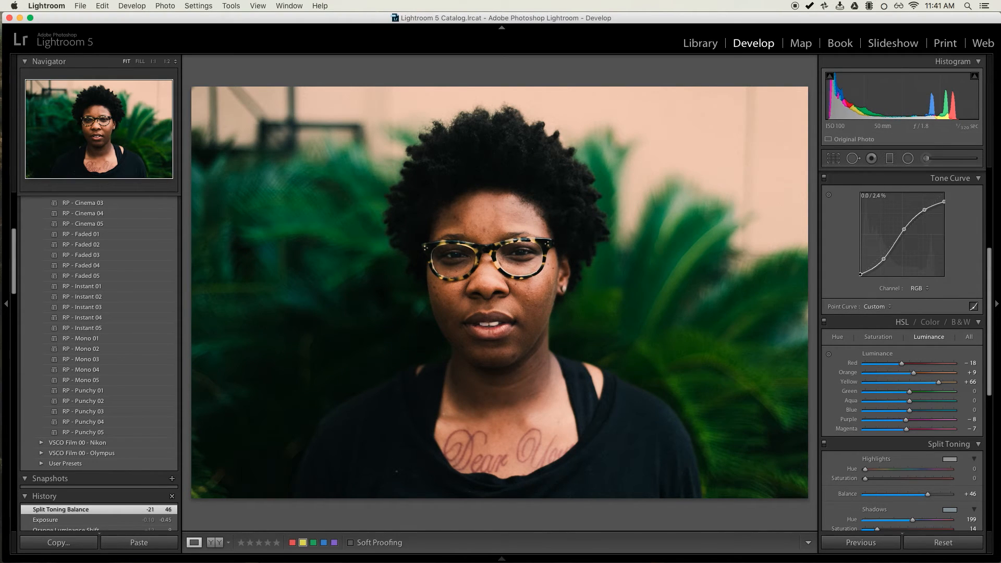
pyautogui.moveTo(860, 273); pyautogui.dragTo(860, 274)
pyautogui.moveTo(860, 274); pyautogui.dragTo(860, 275)
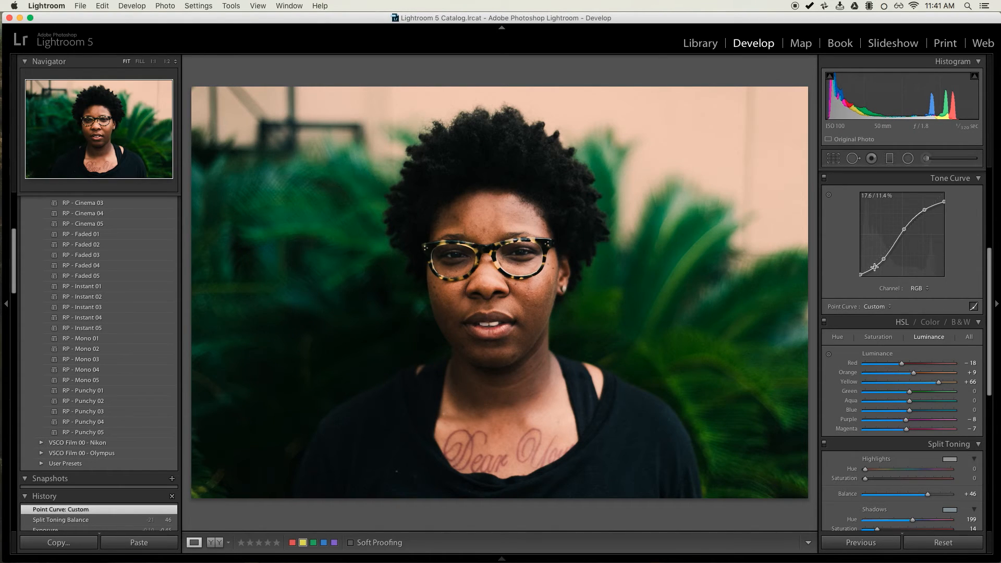
pyautogui.click(874, 267)
# Set the Split Toning shadow saturation to 30 and the balance to about +77.
pyautogui.moveTo(989, 261); pyautogui.dragTo(989, 329)
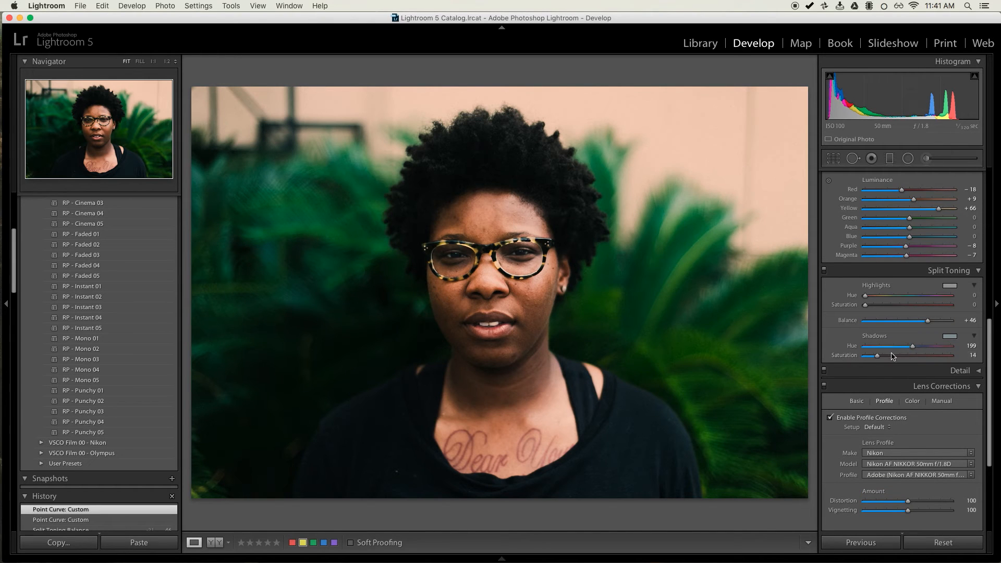
pyautogui.moveTo(878, 357)
pyautogui.mouseDown()
pyautogui.moveTo(912, 358)
pyautogui.moveTo(881, 356)
pyautogui.moveTo(891, 355)
pyautogui.mouseUp()
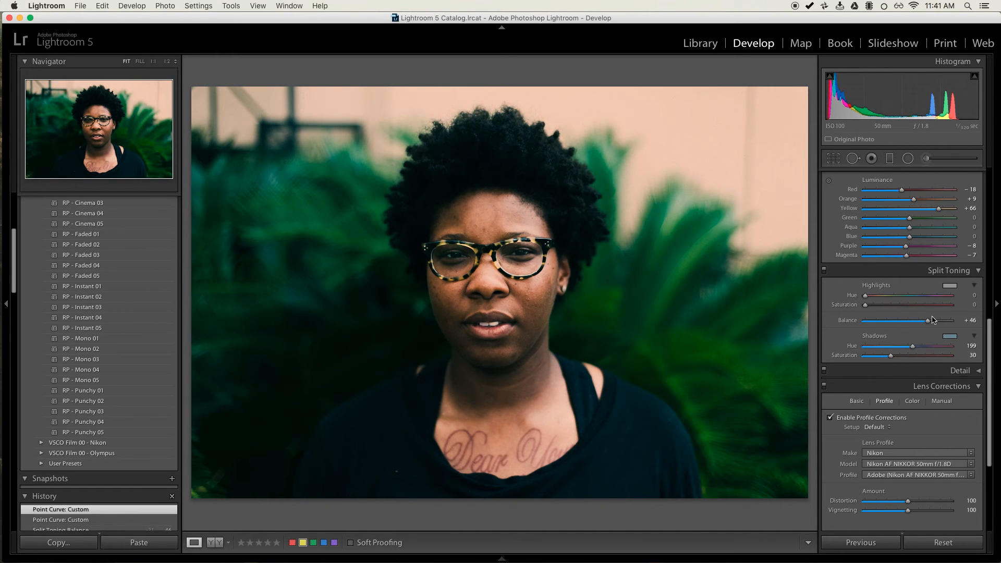
pyautogui.moveTo(927, 321); pyautogui.dragTo(938, 323)
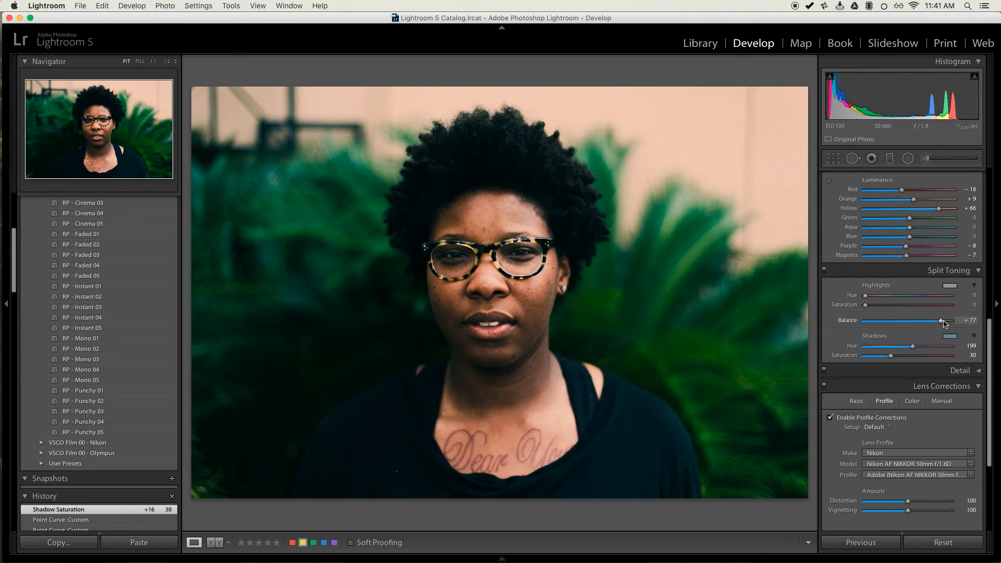
# Set the Split Toning balance to +79 and the shadow saturation to 22.
pyautogui.moveTo(944, 321); pyautogui.dragTo(944, 321)
pyautogui.moveTo(890, 356); pyautogui.dragTo(883, 355)
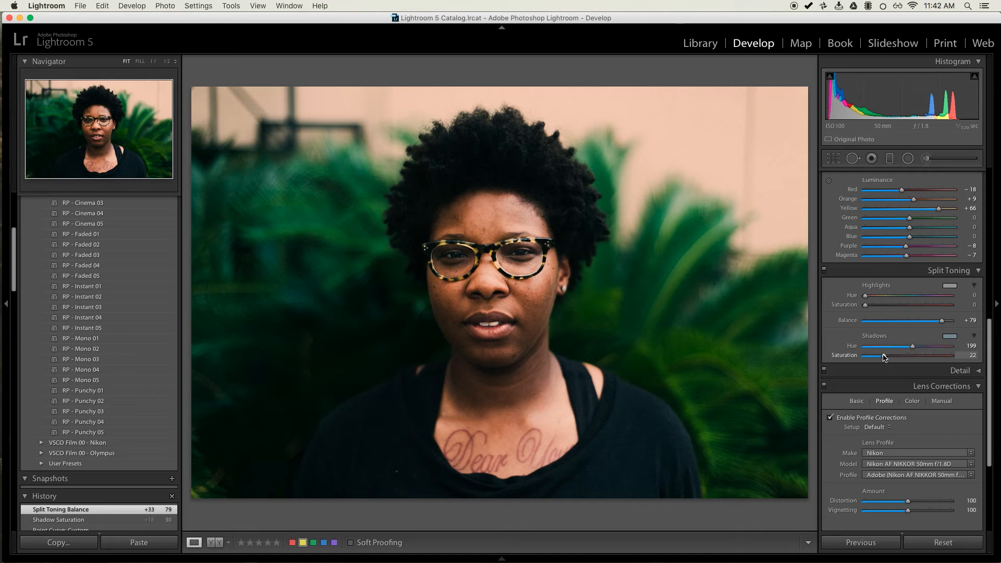
pyautogui.moveTo(885, 357); pyautogui.dragTo(885, 357)
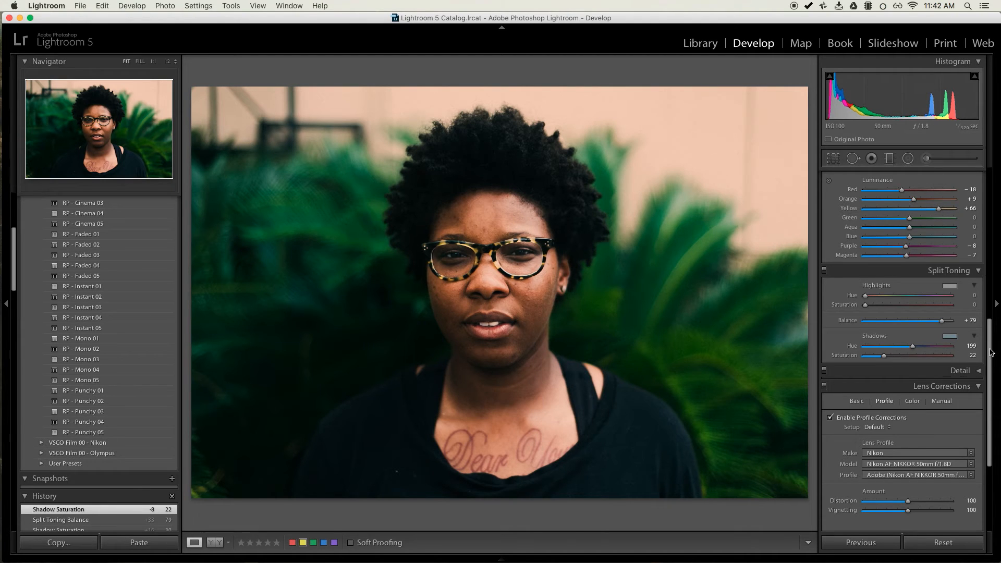
# Fine-tune the RGB tone curve's shadows, placing the lower shadow point at about 16.9/11.0% and raising the next point slightly.
pyautogui.moveTo(990, 353); pyautogui.dragTo(984, 282)
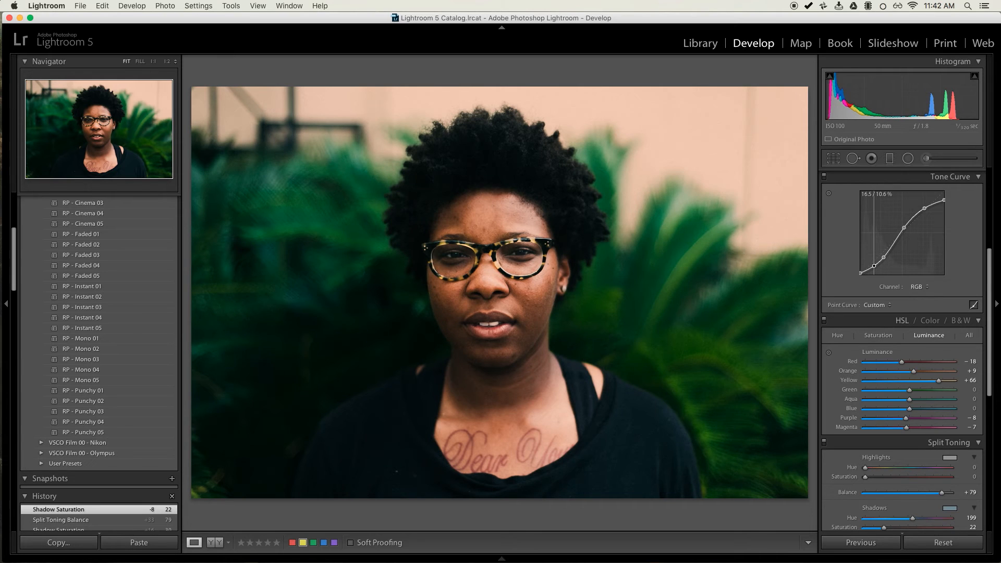
pyautogui.moveTo(874, 265); pyautogui.dragTo(874, 266)
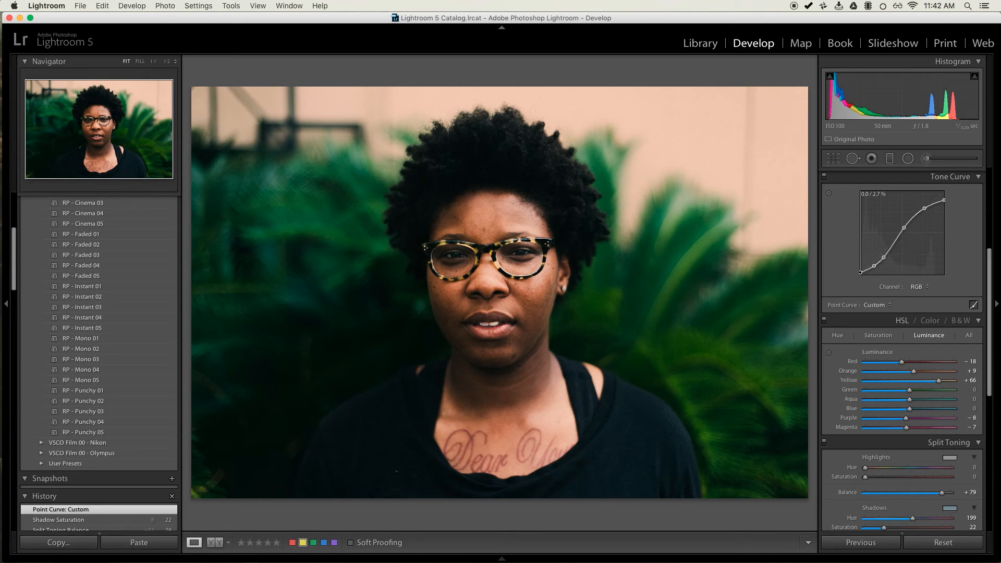
pyautogui.moveTo(884, 257); pyautogui.dragTo(885, 255)
pyautogui.click(874, 265)
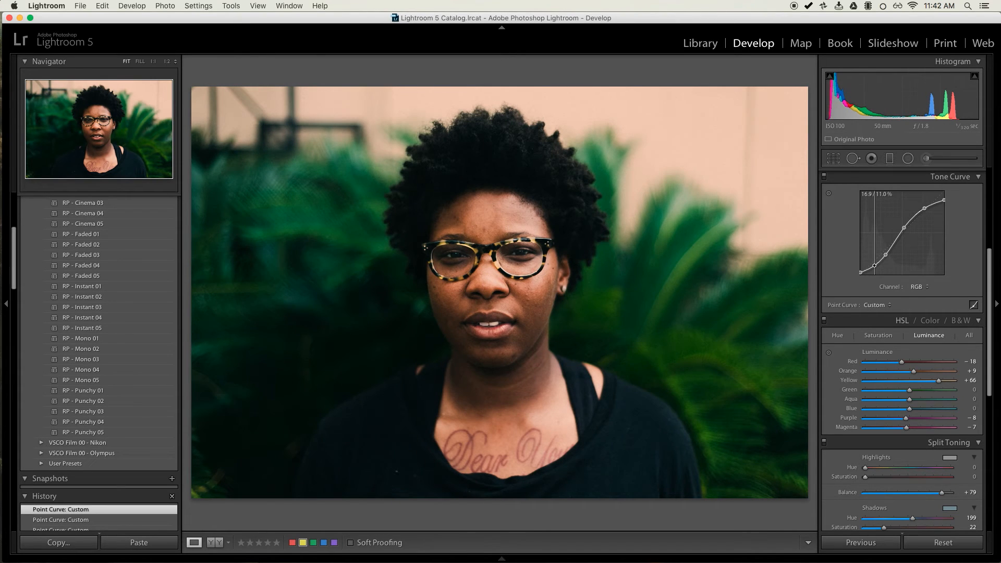
pyautogui.click(861, 272)
pyautogui.moveTo(860, 272); pyautogui.dragTo(874, 266)
# Raise the black point of the Blue channel tone curve slightly, and return the curve to the RGB channel.
pyautogui.moveTo(989, 262); pyautogui.dragTo(916, 293)
pyautogui.click(923, 295)
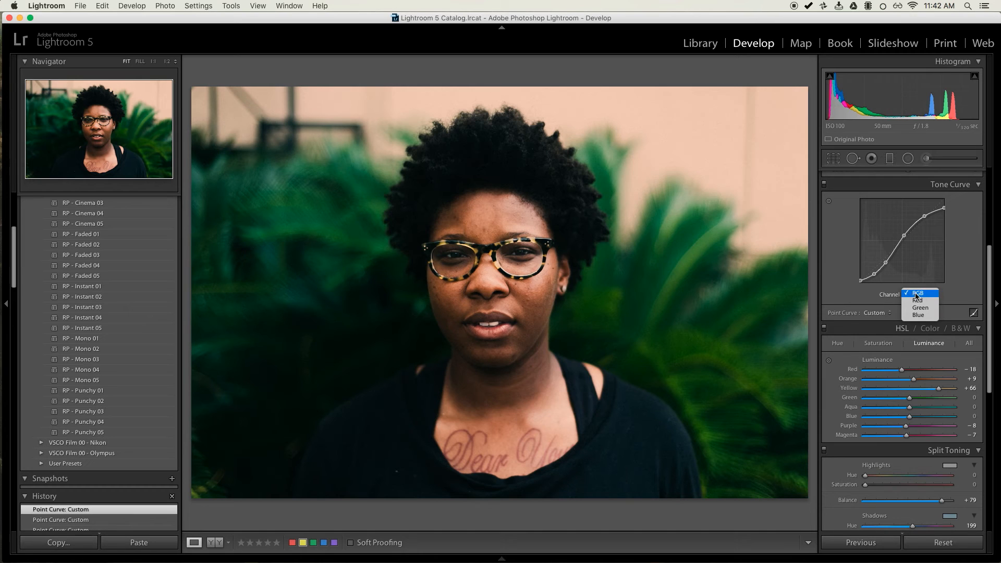
pyautogui.click(919, 315)
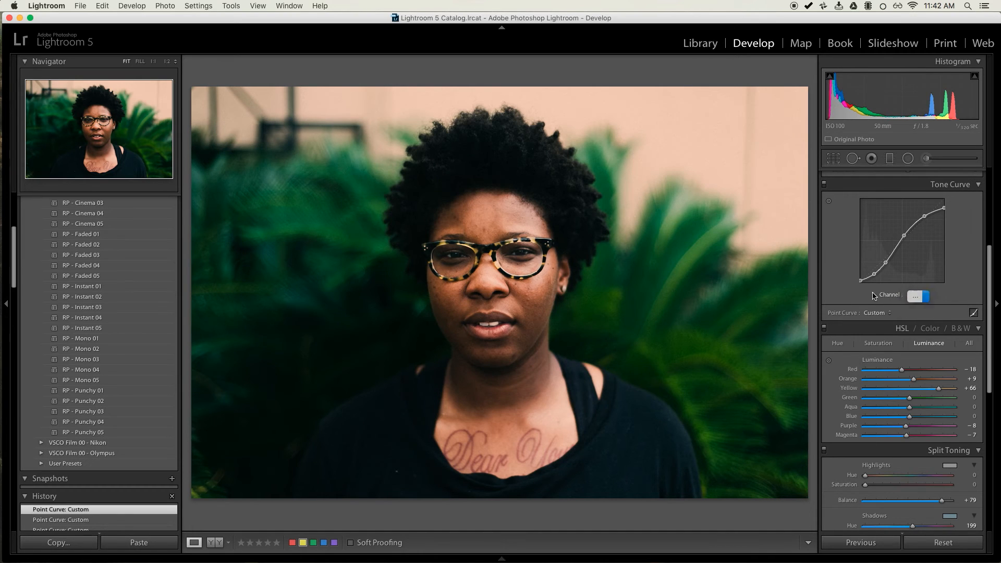
pyautogui.moveTo(861, 282); pyautogui.dragTo(860, 281)
pyautogui.click(921, 295)
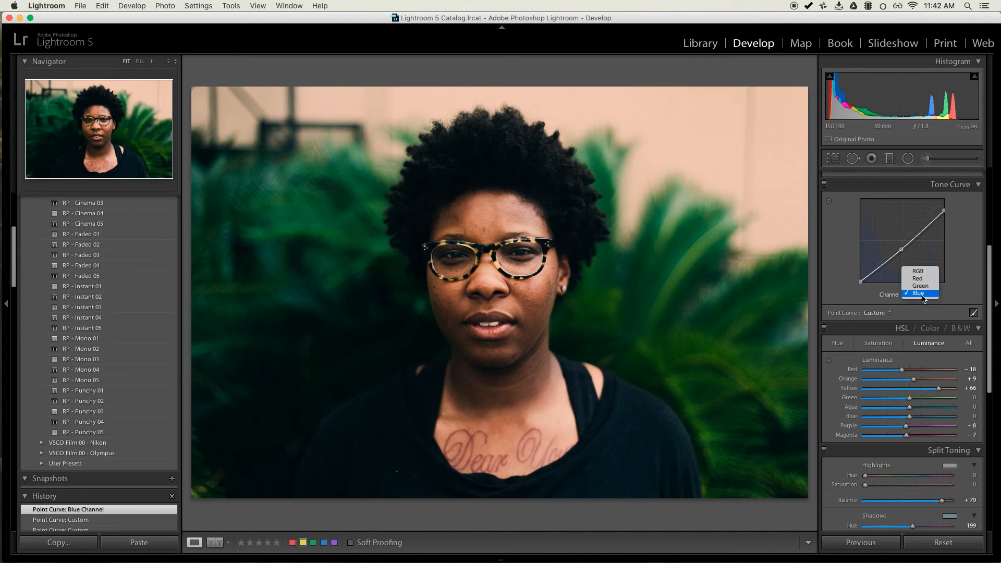
pyautogui.click(916, 271)
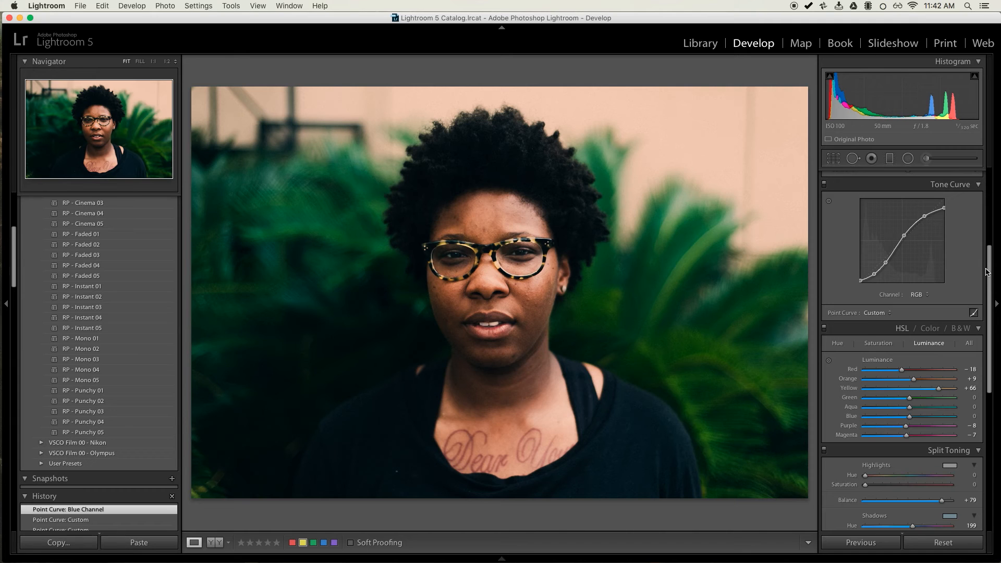
# Set the white balance Tint to −9.
pyautogui.moveTo(989, 272); pyautogui.dragTo(990, 153)
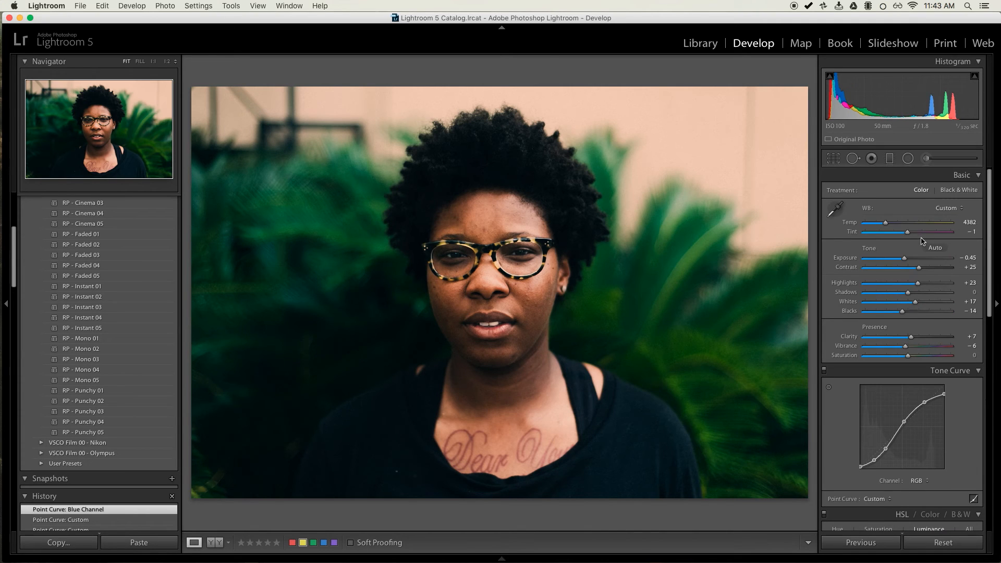
pyautogui.moveTo(907, 232); pyautogui.dragTo(907, 236)
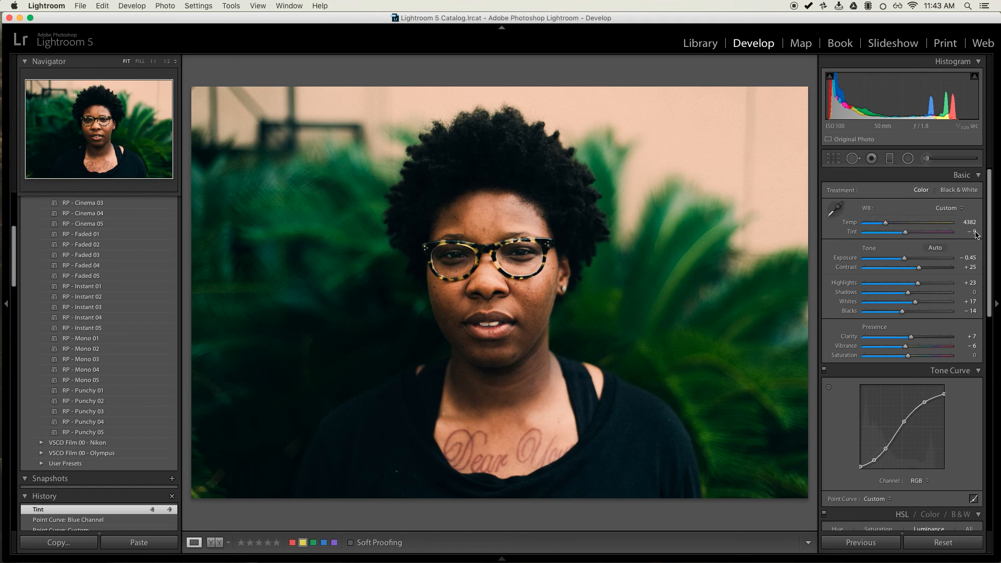
pyautogui.scroll(-2, 990, 230)
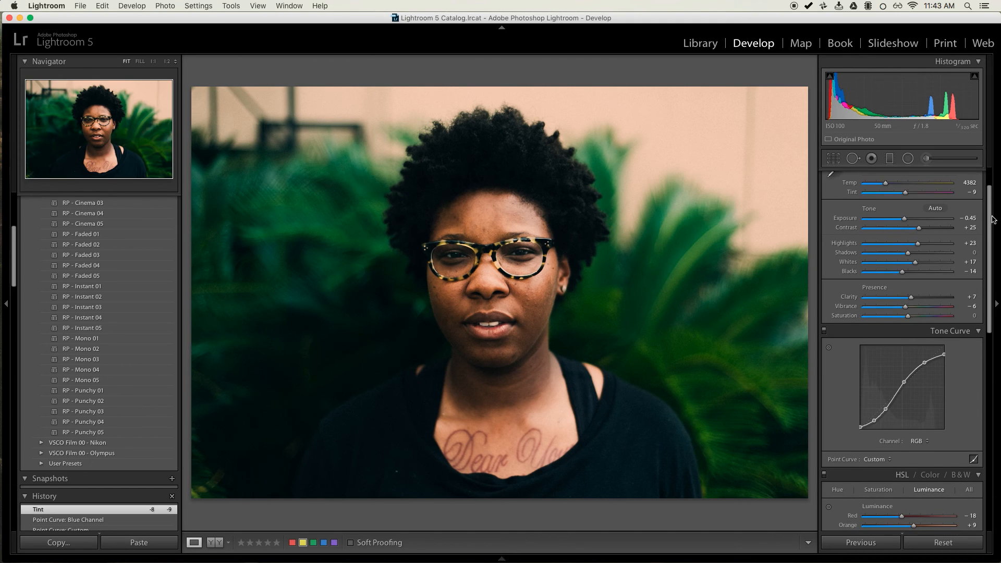
pyautogui.scroll(-5, 986, 282)
pyautogui.scroll(6, 986, 282)
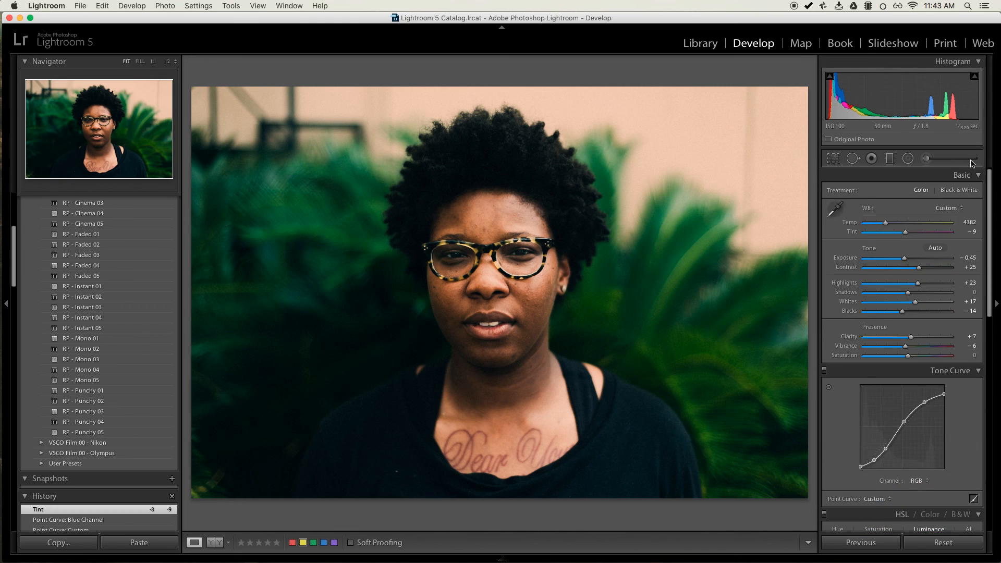
pyautogui.scroll(-2, 939, 323)
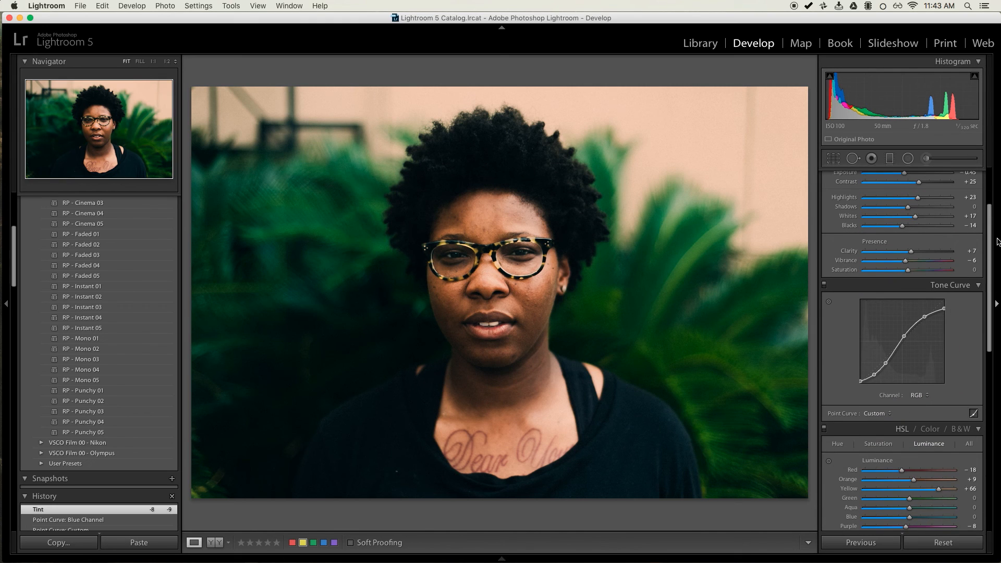
pyautogui.scroll(2, 931, 275)
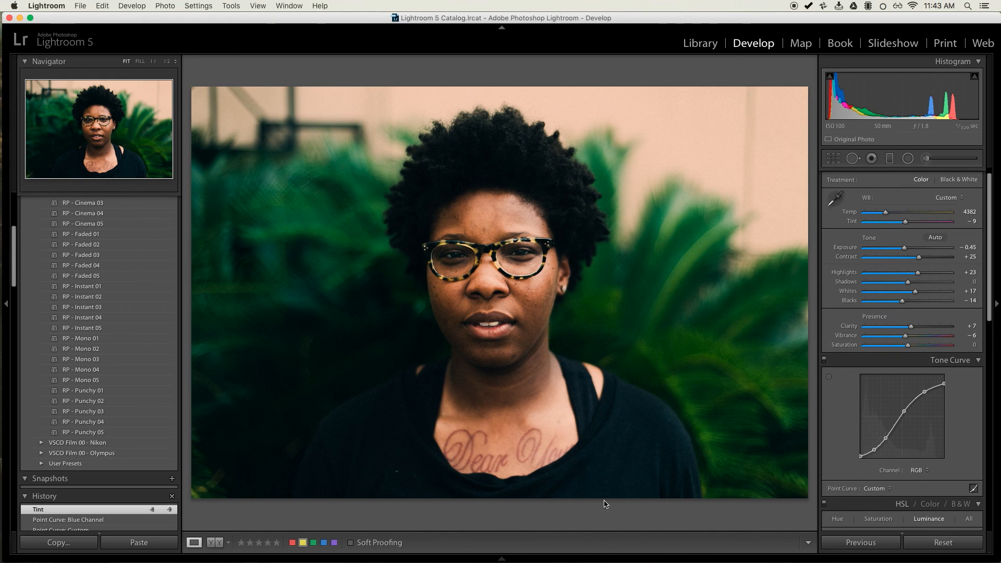